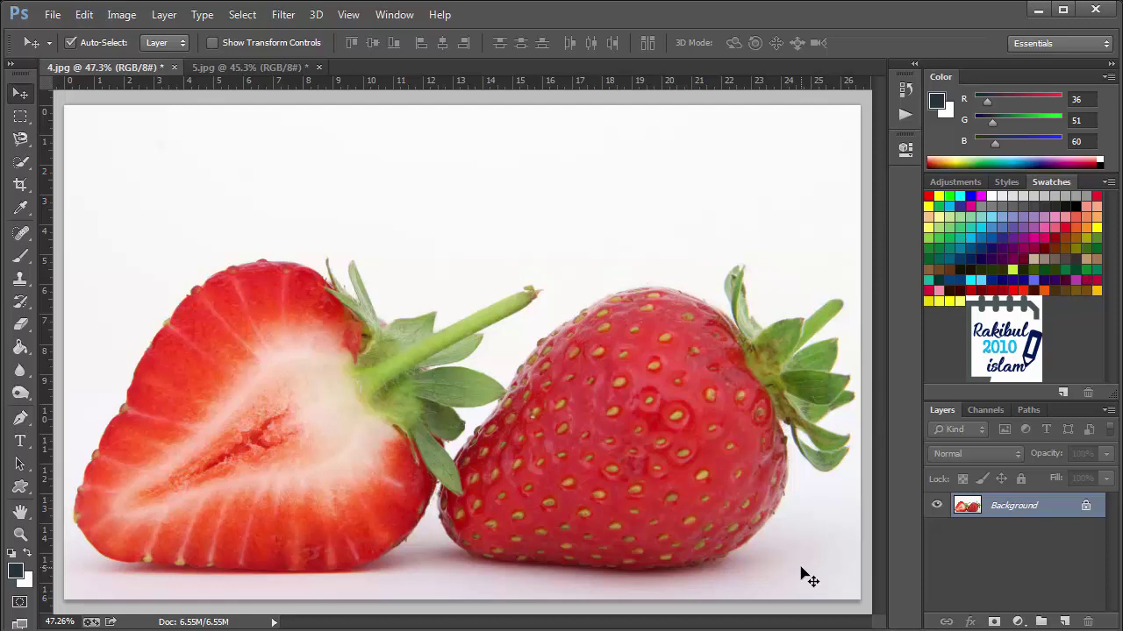
- Choose the Quick Selection Tool and raise its brush size from 60 to 70 px
click(22, 163)
click(24, 165)
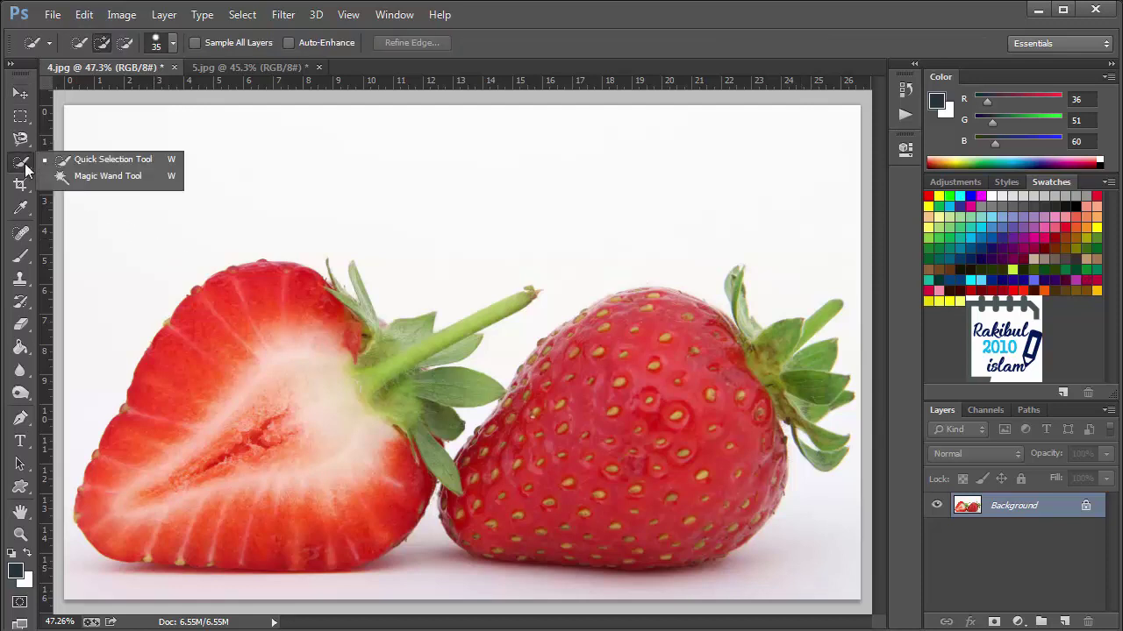
click(107, 163)
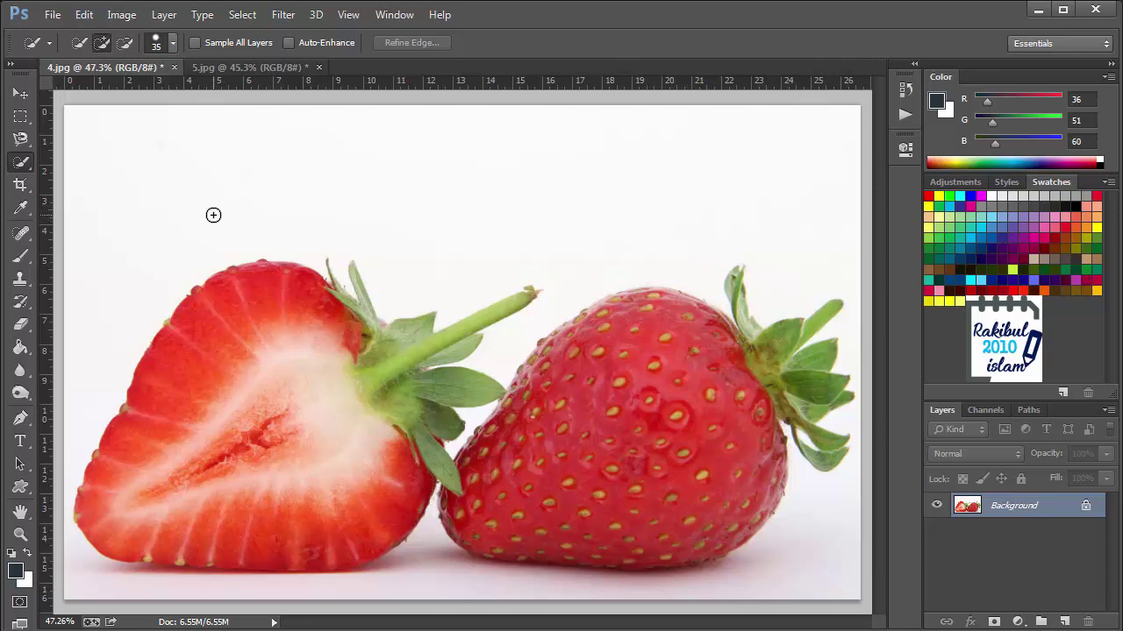
click(172, 45)
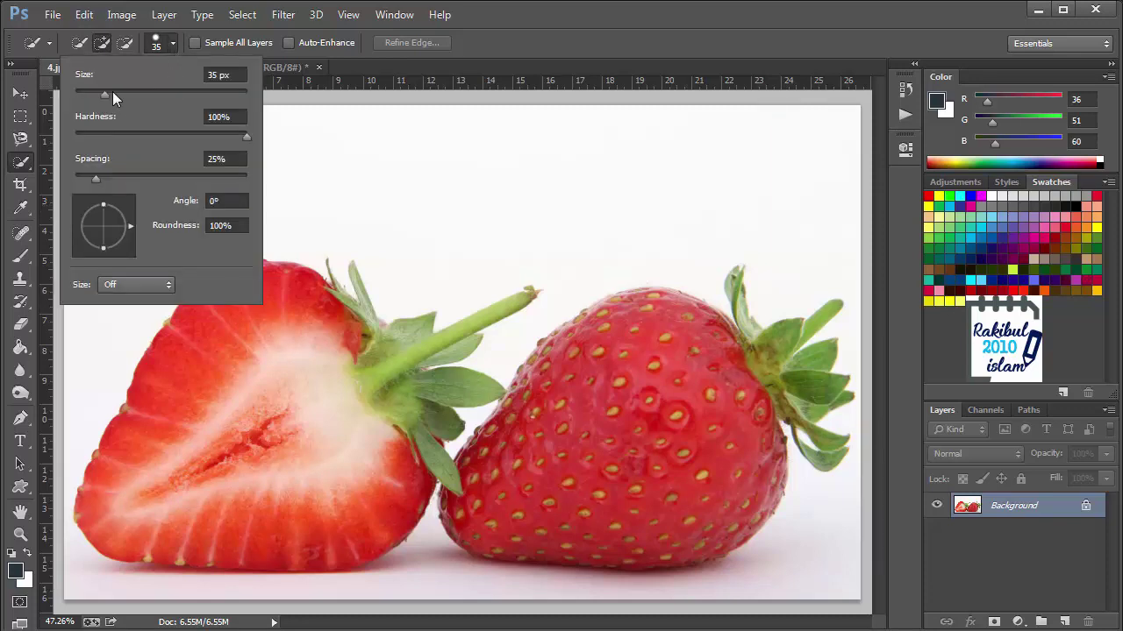
drag(108, 93, 150, 94)
key(Return)
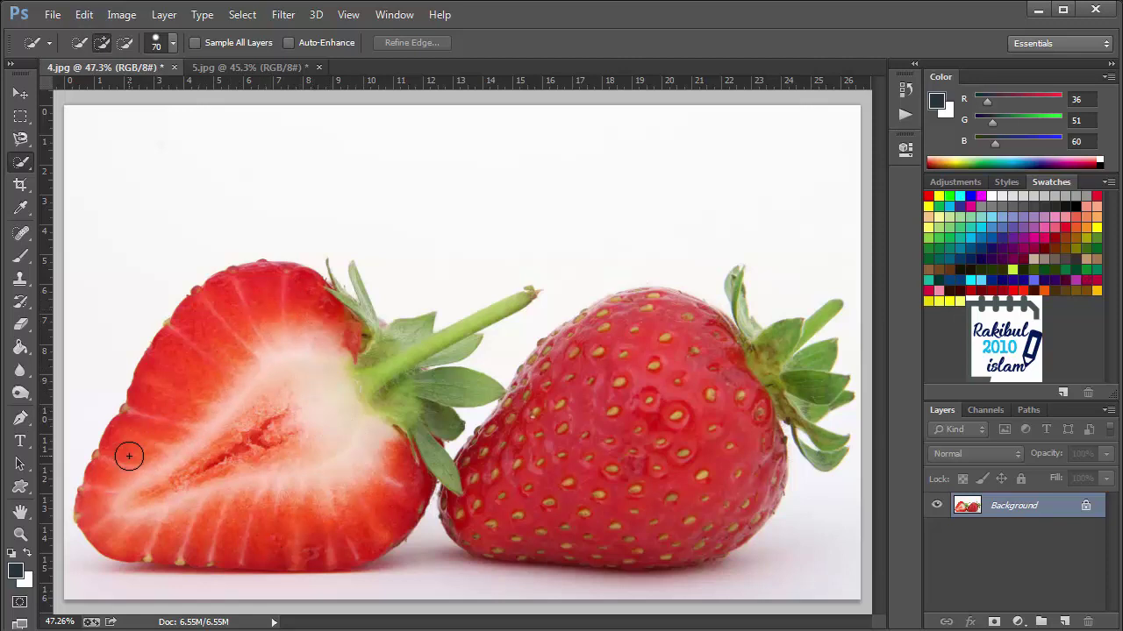
- Brush-select the cut strawberry half and zoom in on its lower edge
mouse_move(129, 456)
mouse_down()
mouse_move(181, 348)
mouse_move(243, 295)
mouse_move(275, 328)
mouse_move(351, 325)
mouse_move(359, 363)
mouse_move(213, 459)
mouse_up()
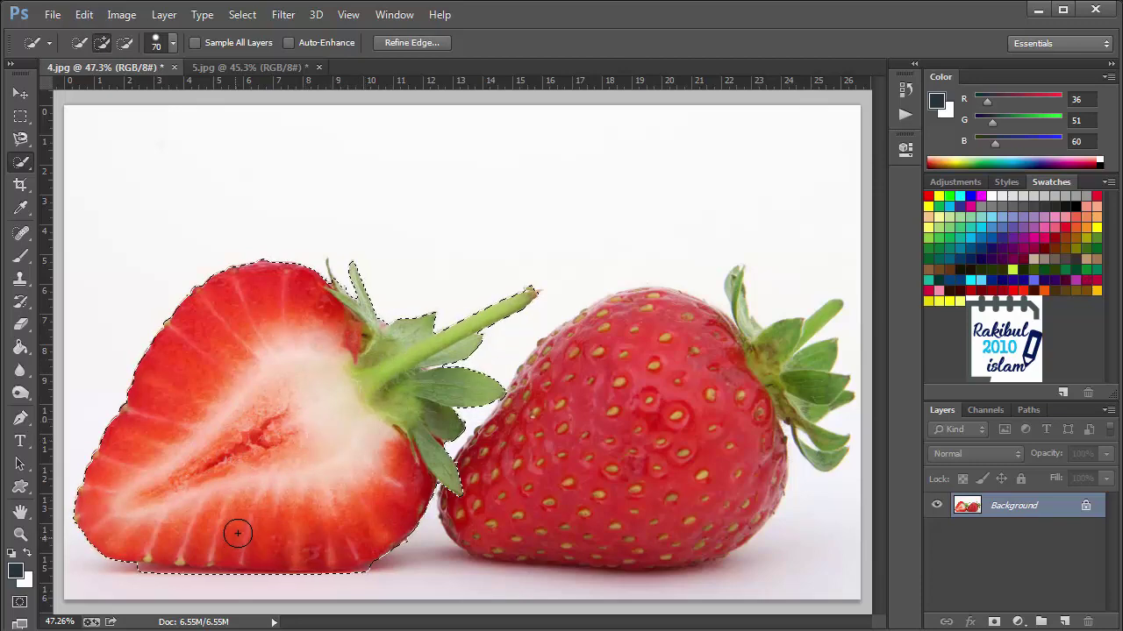
scroll(248, 453, up, 1)
scroll(271, 425, up, 1)
scroll(304, 394, up, 1)
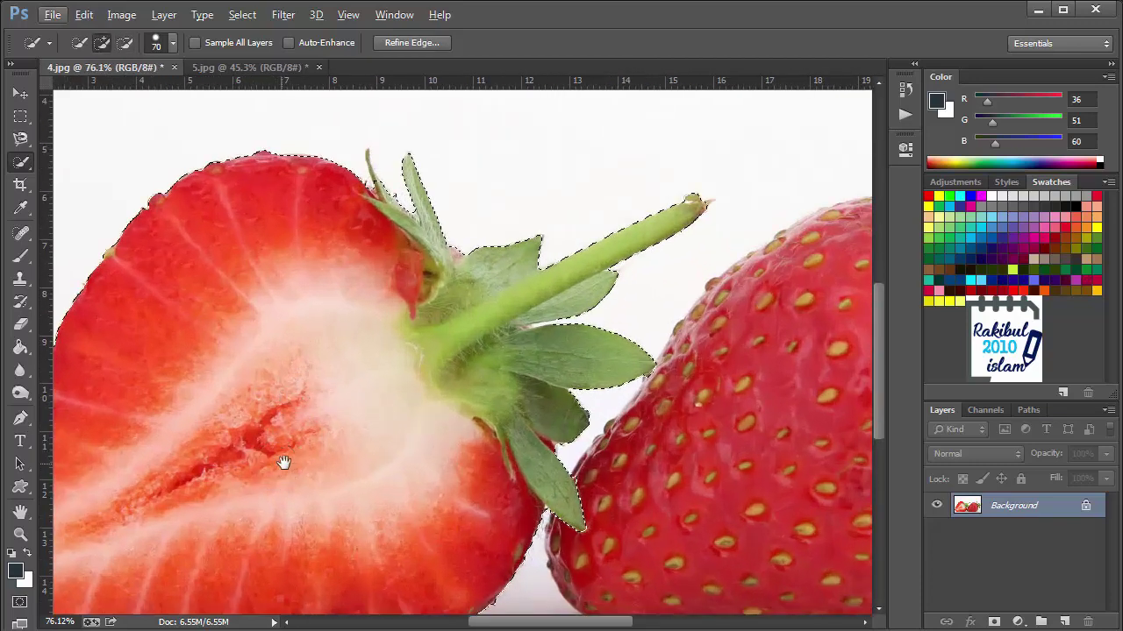
drag(283, 462, 442, 306)
scroll(306, 476, up, 1)
scroll(236, 516, up, 1)
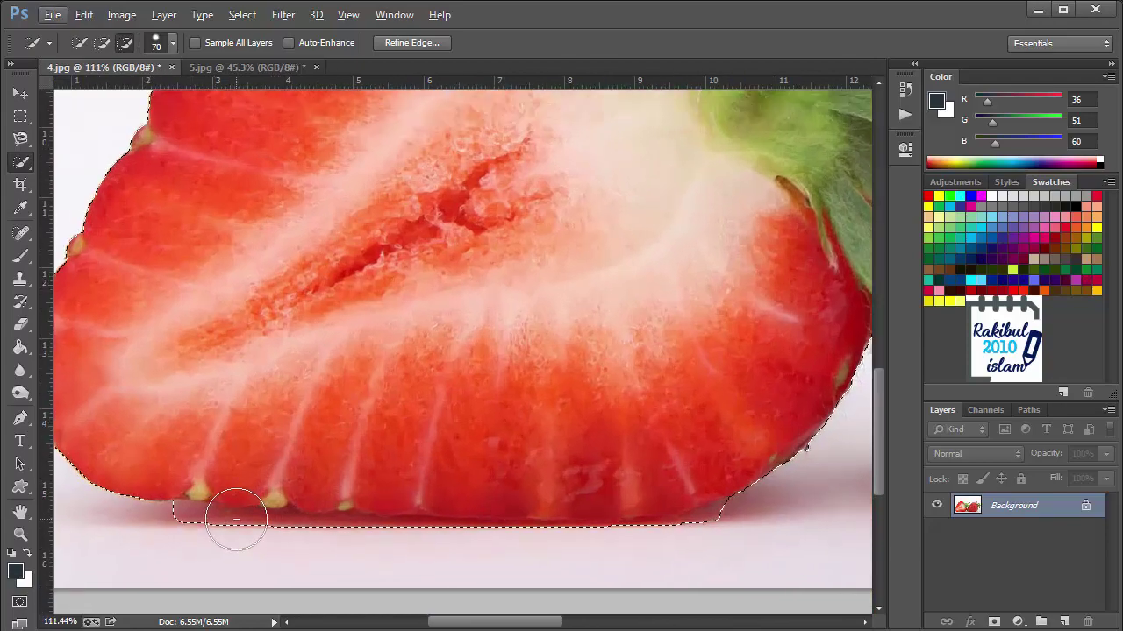
scroll(236, 516, down, 1)
scroll(263, 518, down, 1)
scroll(381, 351, up, 1)
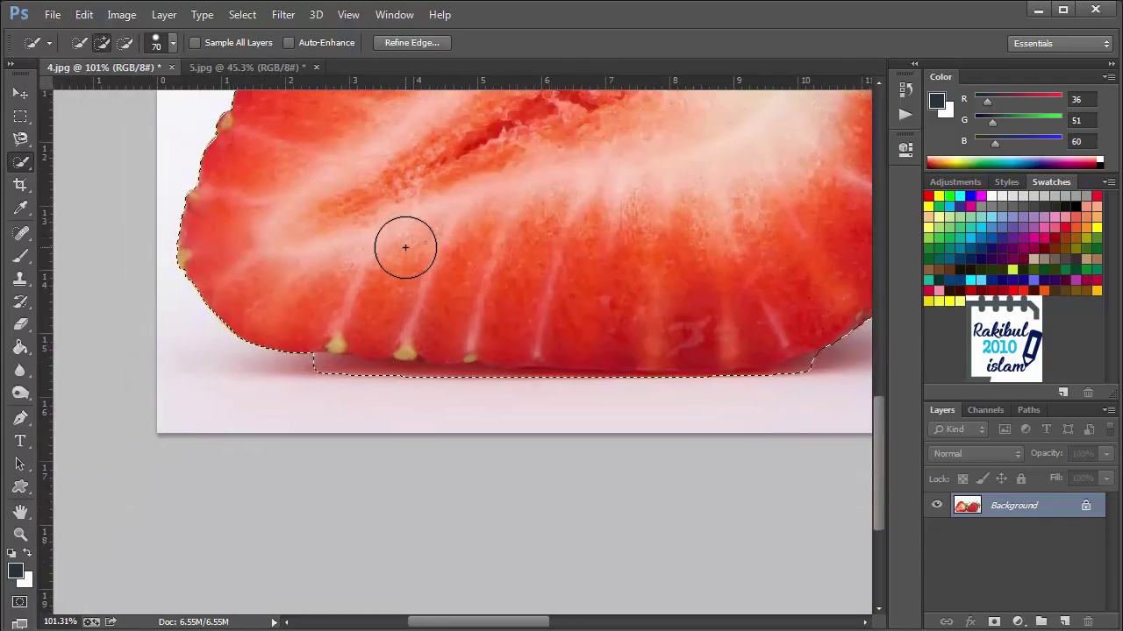
drag(405, 247, 353, 284)
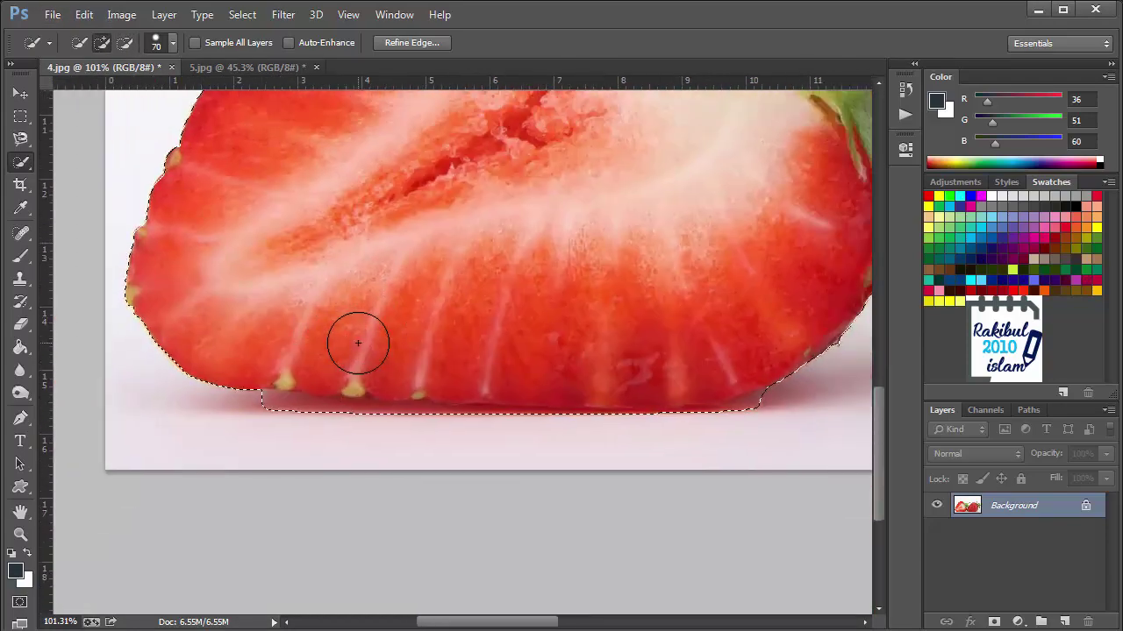
- Subtract the shadow under the strawberry's bottom edge from the selection
key(alt)
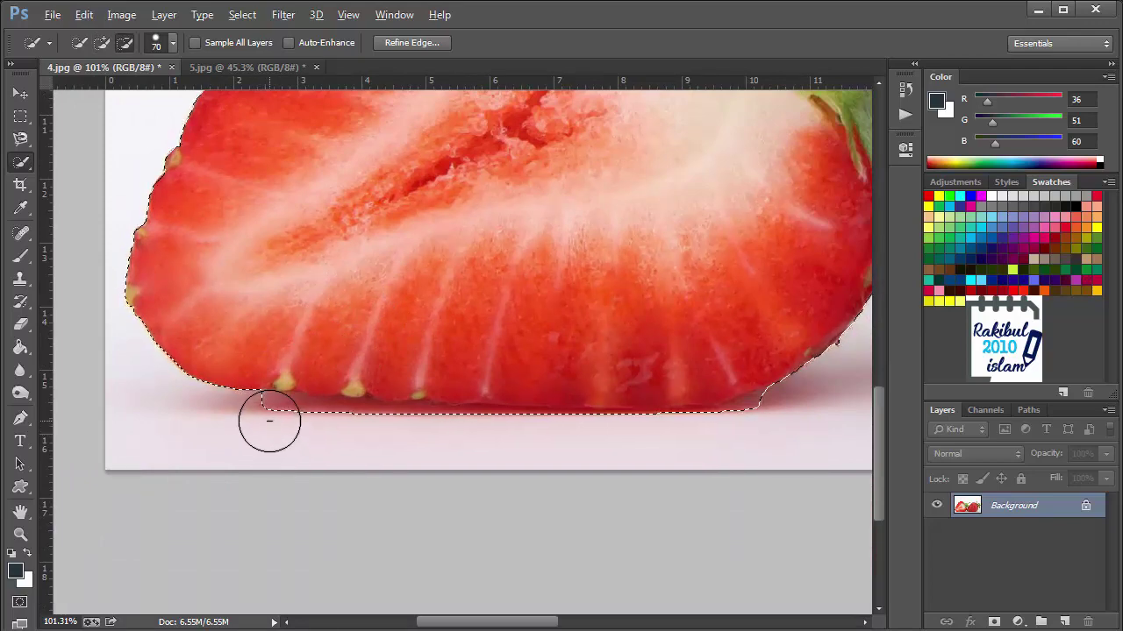
mouse_move(269, 421)
mouse_down()
mouse_move(652, 447)
mouse_move(777, 426)
mouse_move(769, 436)
mouse_move(756, 415)
mouse_move(754, 431)
mouse_move(727, 434)
mouse_move(742, 443)
mouse_up()
key(alt)
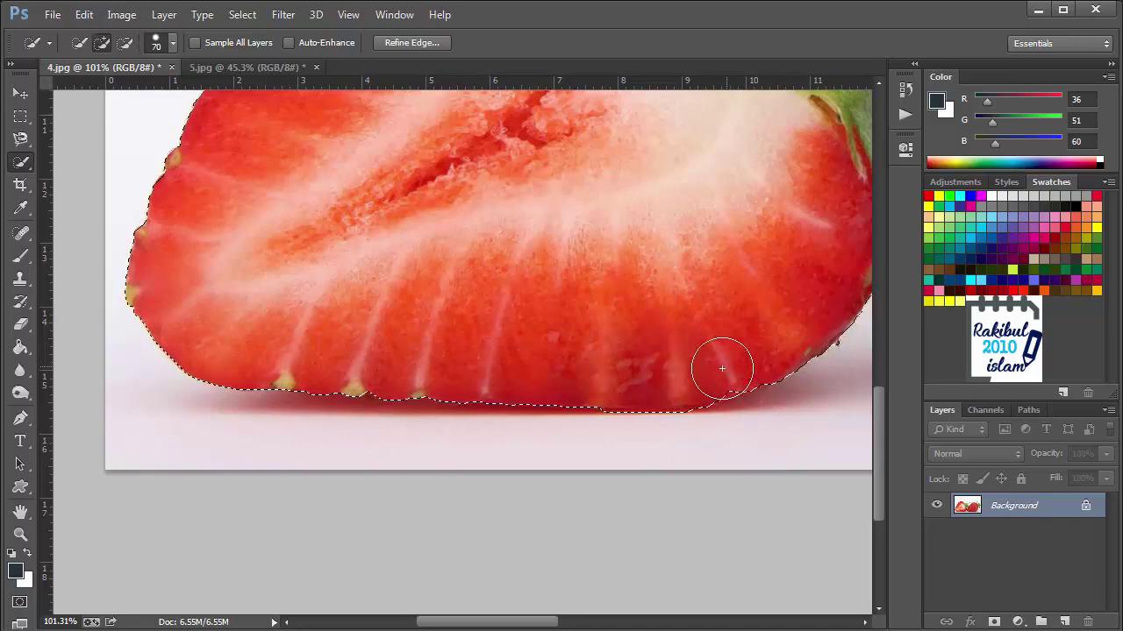
- Zoom into the leaves and subtract the background gap between them with a smaller brush
drag(700, 355, 350, 406)
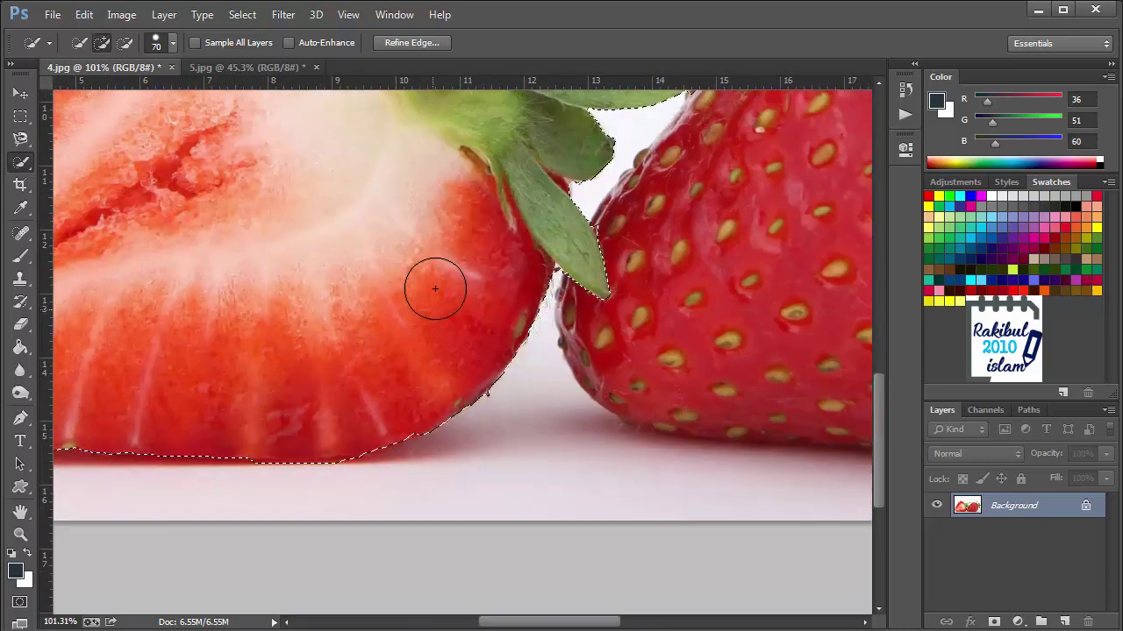
scroll(394, 343, up, 1)
scroll(514, 338, up, 1)
scroll(588, 306, up, 2)
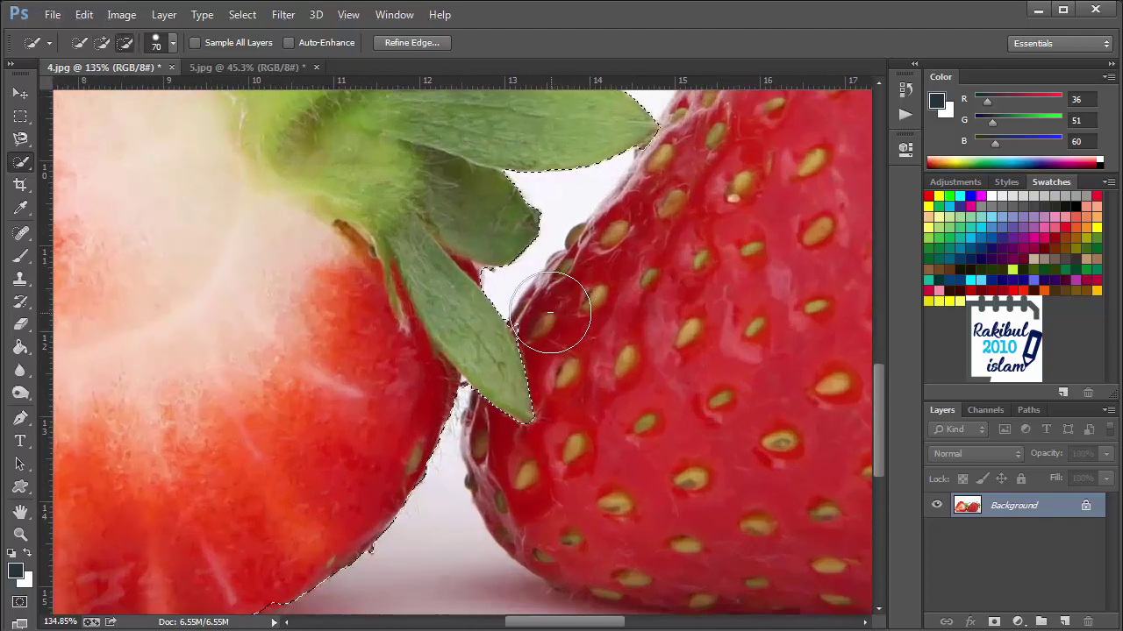
drag(584, 357, 575, 546)
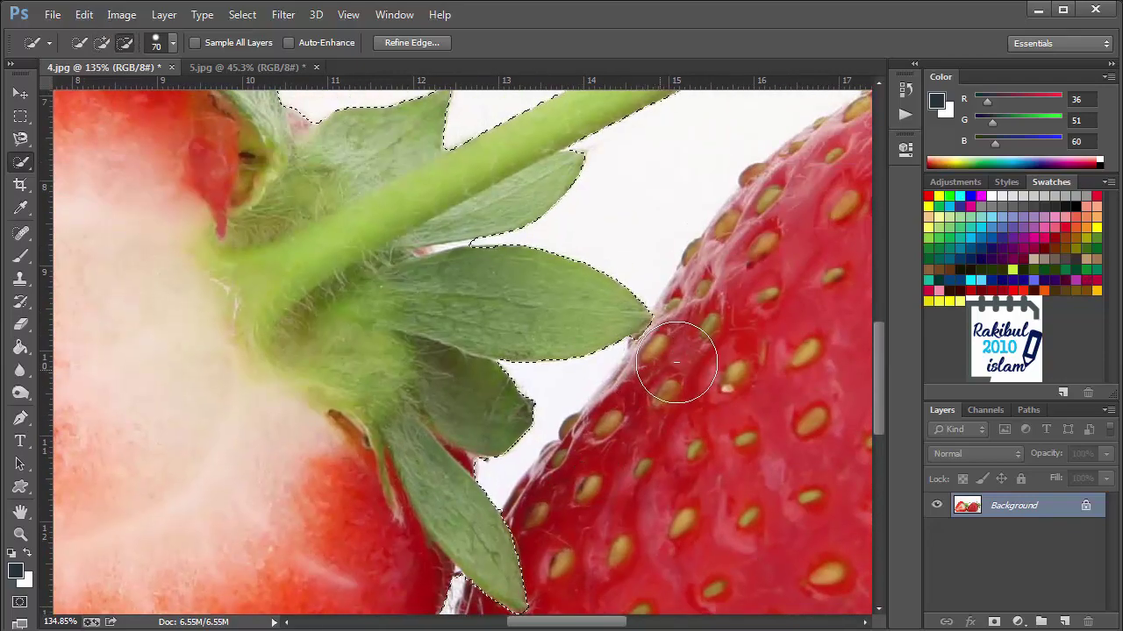
drag(520, 320, 541, 466)
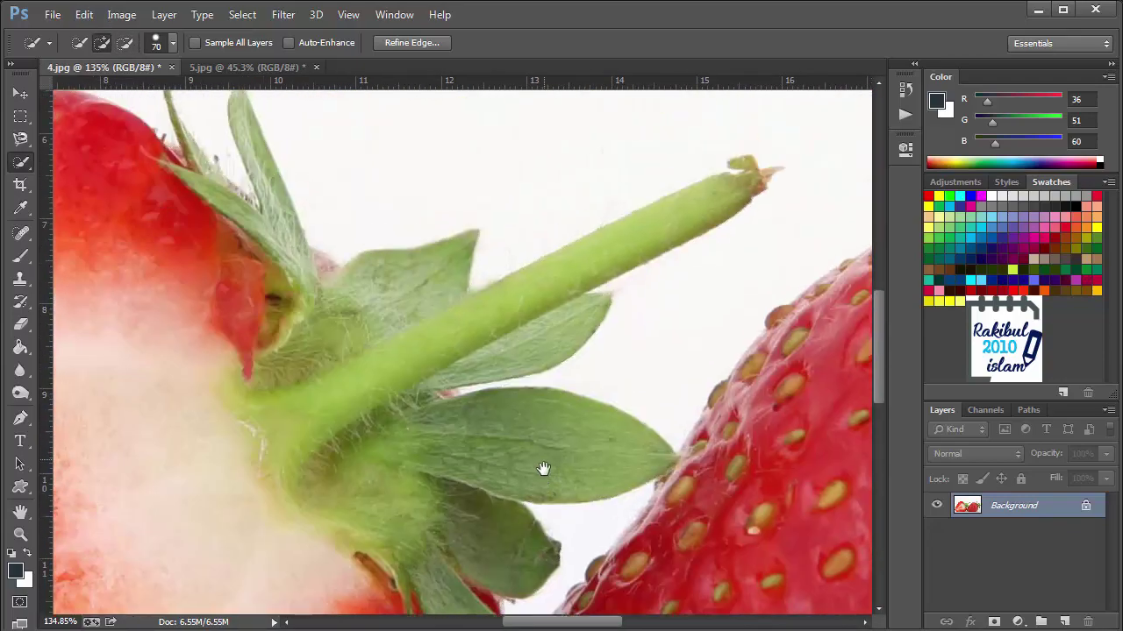
scroll(536, 360, up, 2)
key(bracketleft)
key(bracketleft)
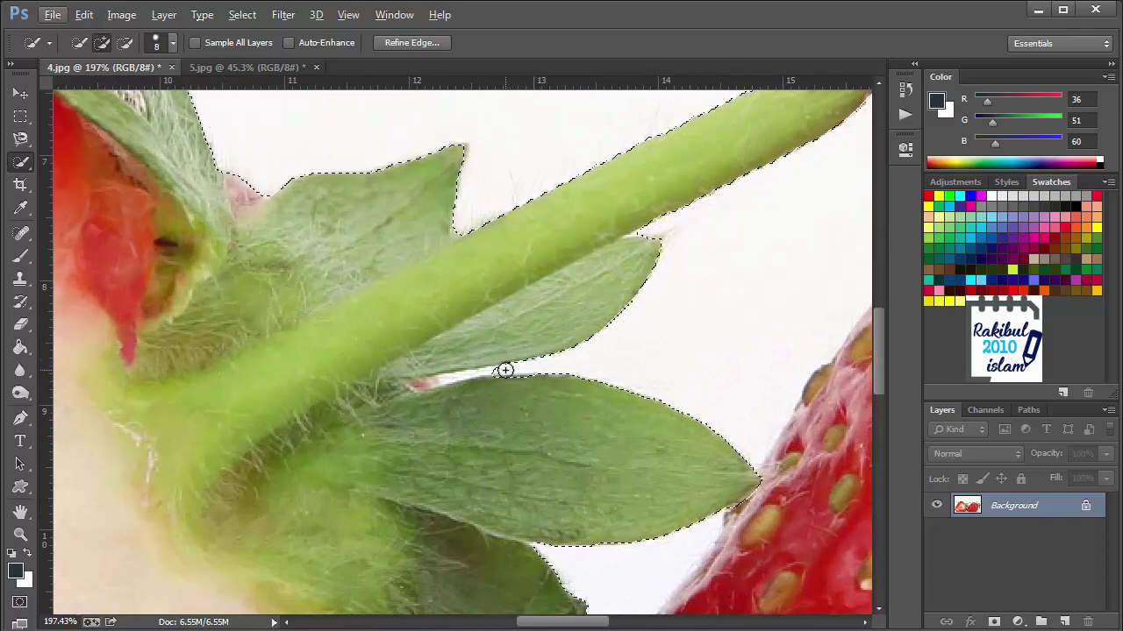
key(alt)
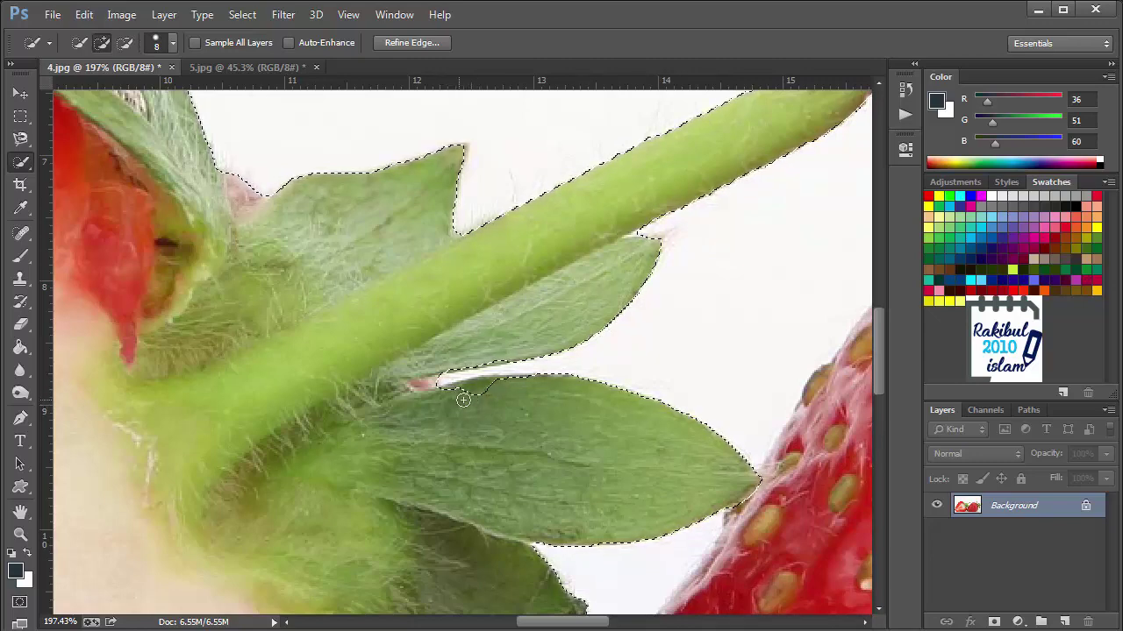
drag(441, 397, 468, 397)
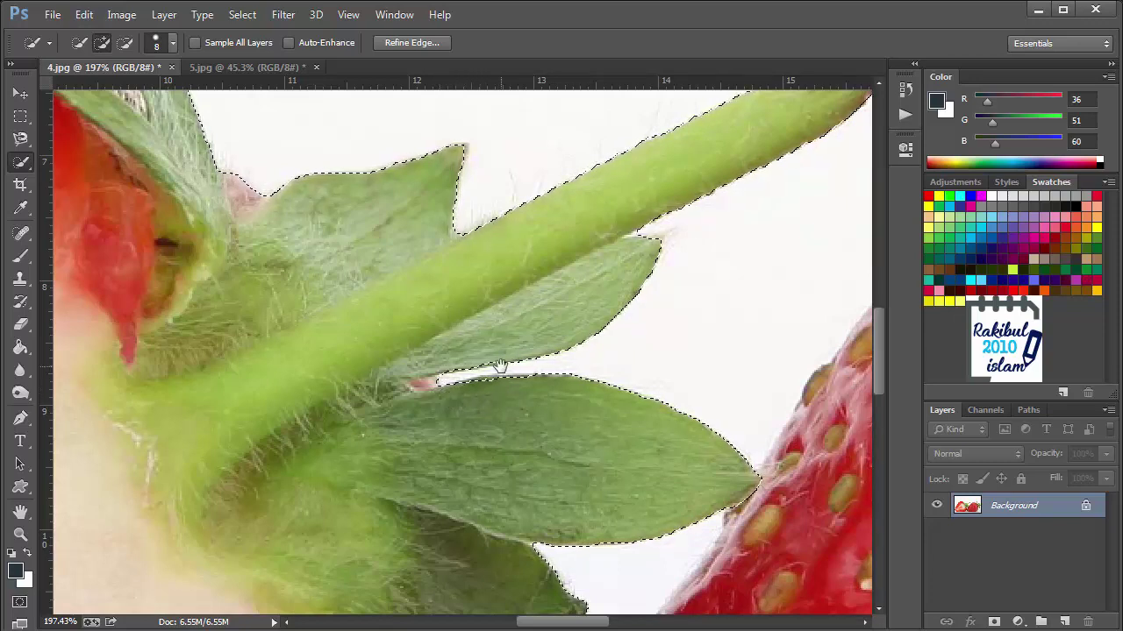
- Add the thin left leaf to the selection using a 4 px brush
drag(499, 307, 400, 466)
drag(291, 401, 556, 363)
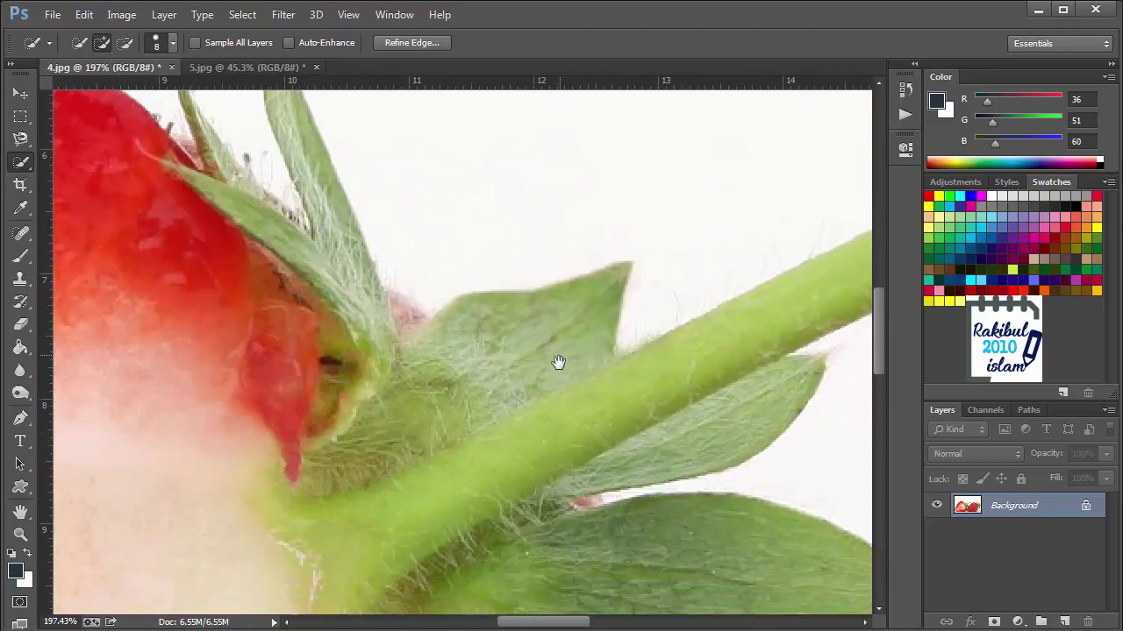
drag(353, 281, 572, 403)
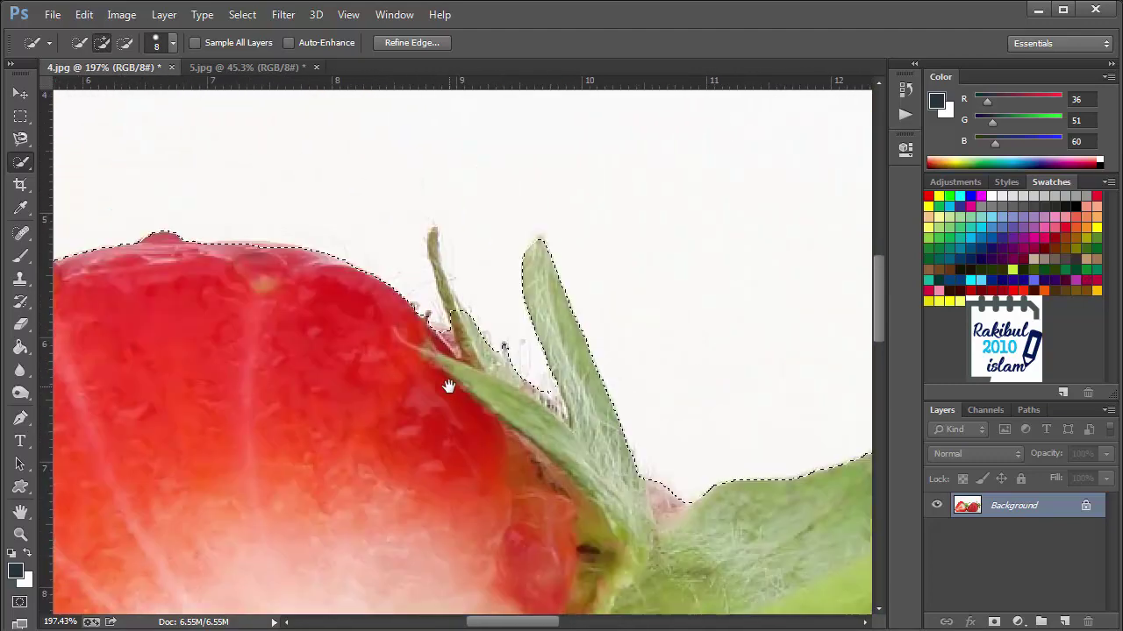
drag(413, 321, 447, 388)
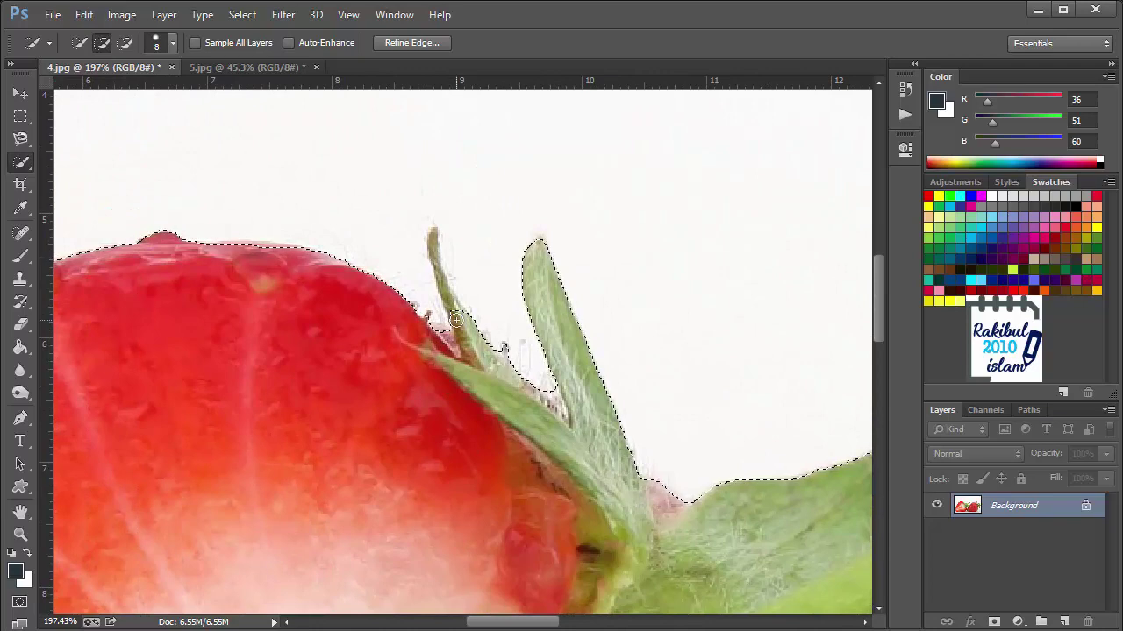
key(bracketleft)
key(bracketleft)
key(bracketleft)
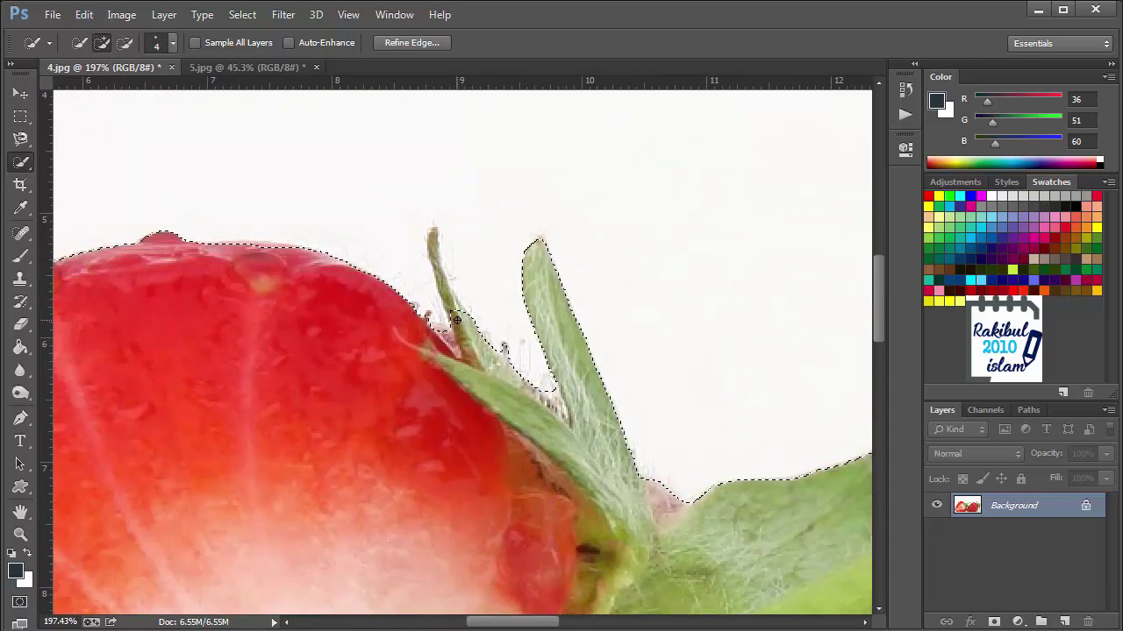
drag(456, 320, 439, 267)
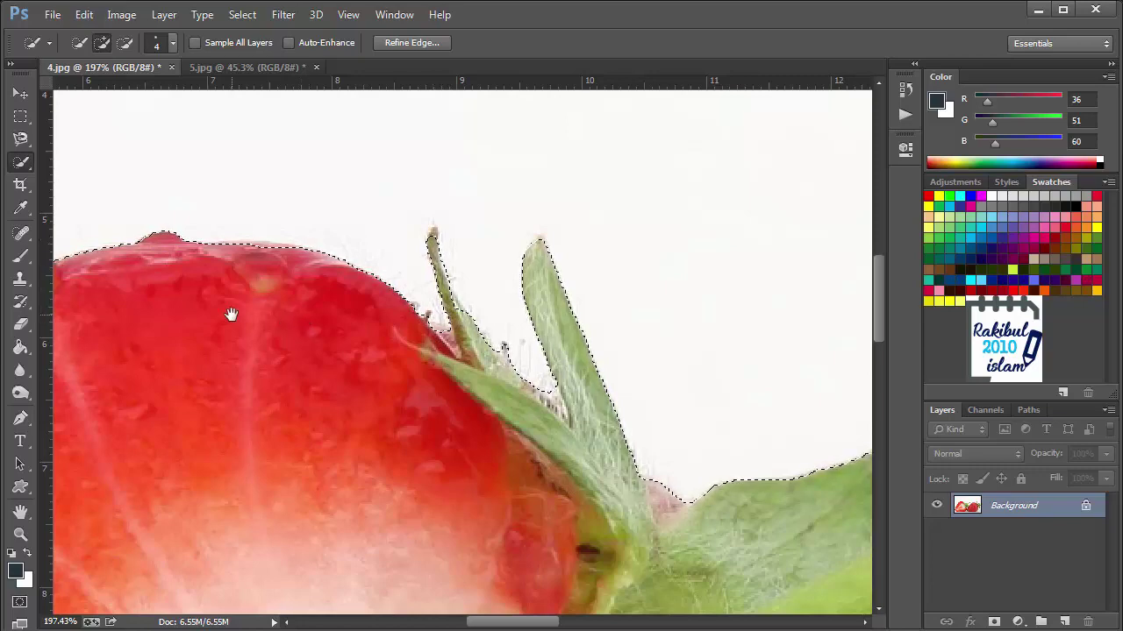
mouse_move(231, 313)
mouse_down()
mouse_move(433, 321)
mouse_move(425, 188)
mouse_up()
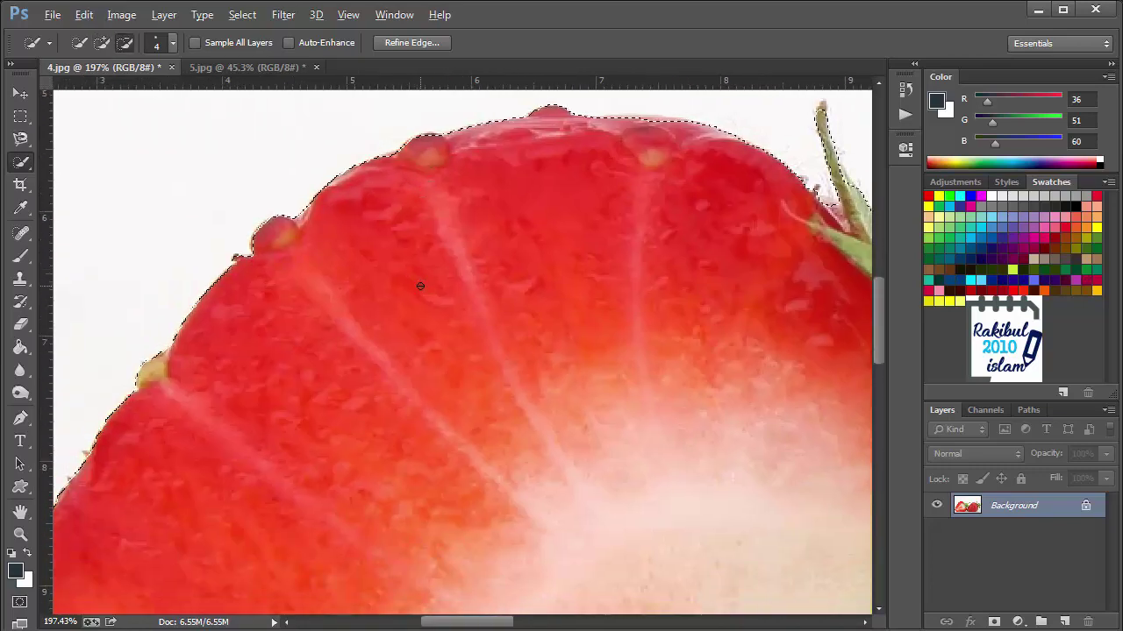
scroll(425, 188, down, 2)
scroll(351, 351, down, 2)
drag(296, 438, 321, 242)
scroll(388, 343, down, 1)
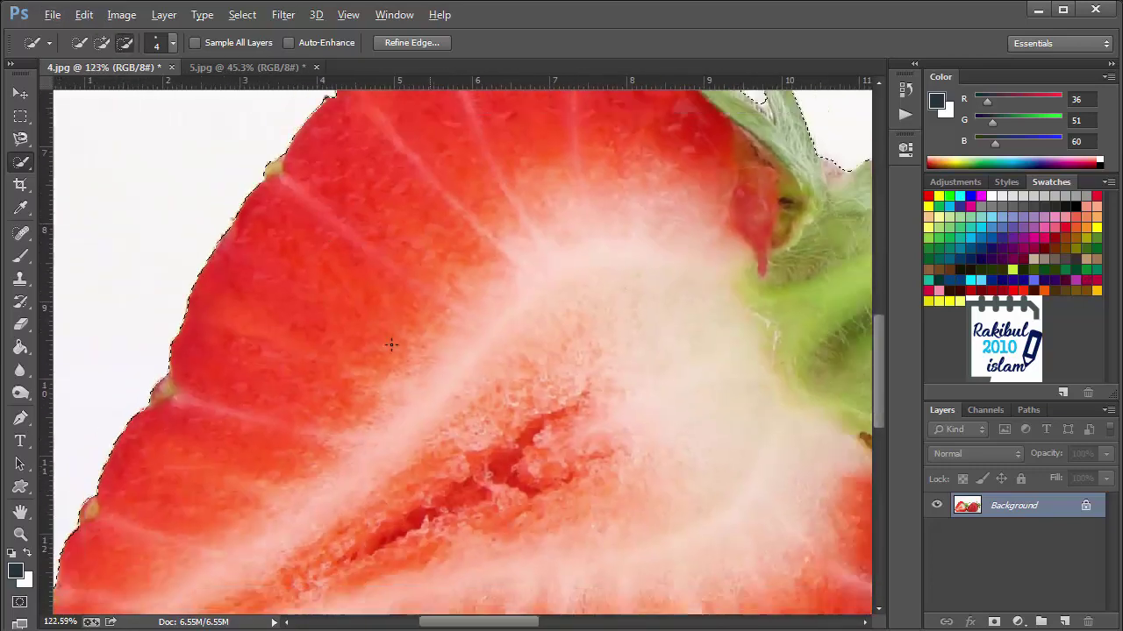
scroll(389, 343, down, 1)
scroll(391, 344, down, 1)
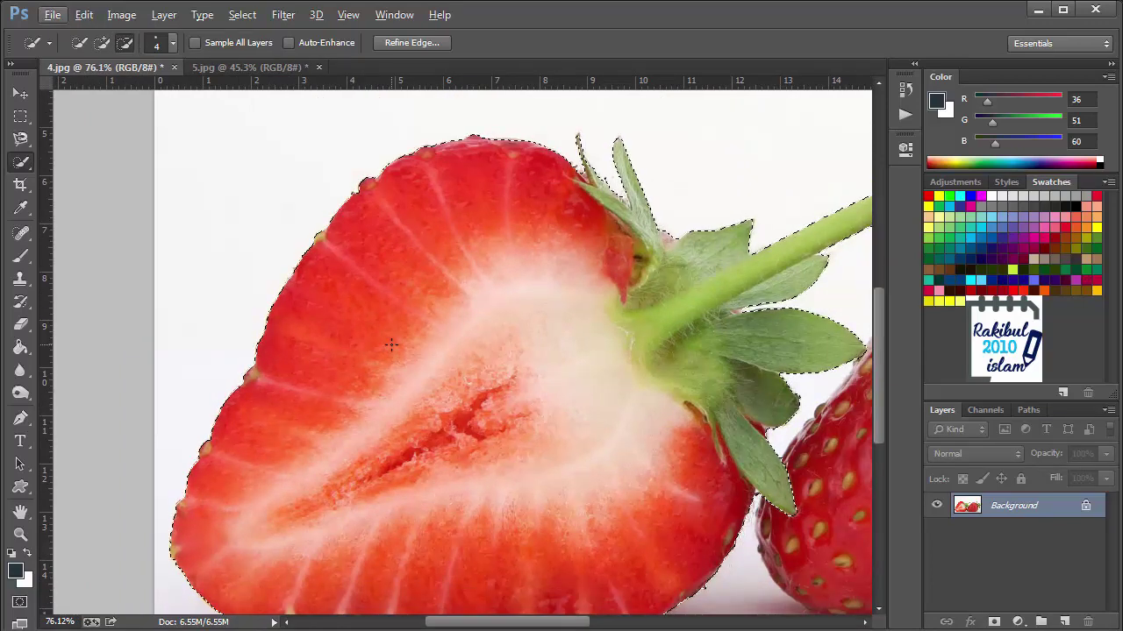
scroll(391, 345, down, 2)
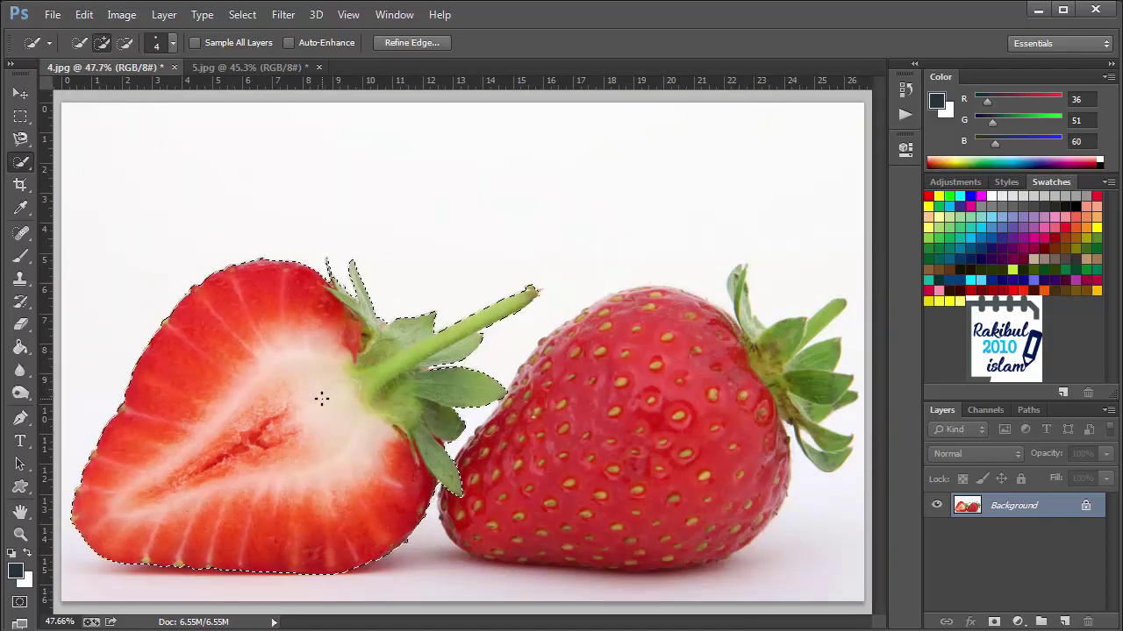
- Copy the strawberry half to Layer 1, reposition it, and start a 1124 × 760 px Clipboard-preset document
key(ctrl+j)
click(20, 93)
mouse_move(311, 438)
mouse_down()
mouse_move(460, 313)
mouse_move(449, 346)
mouse_up()
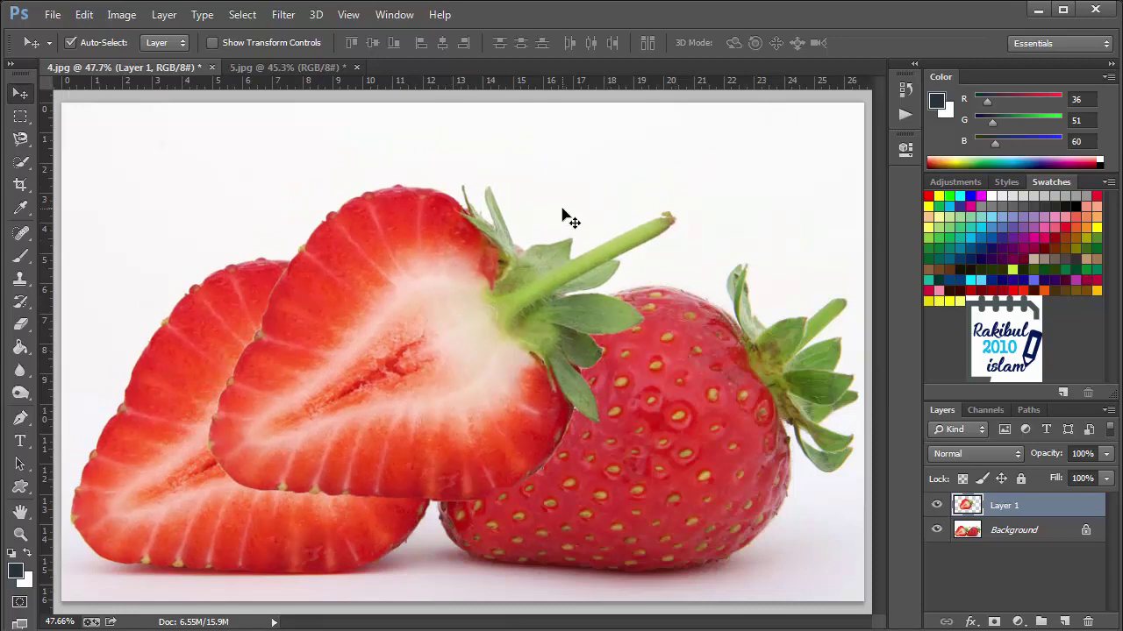
drag(464, 331, 431, 345)
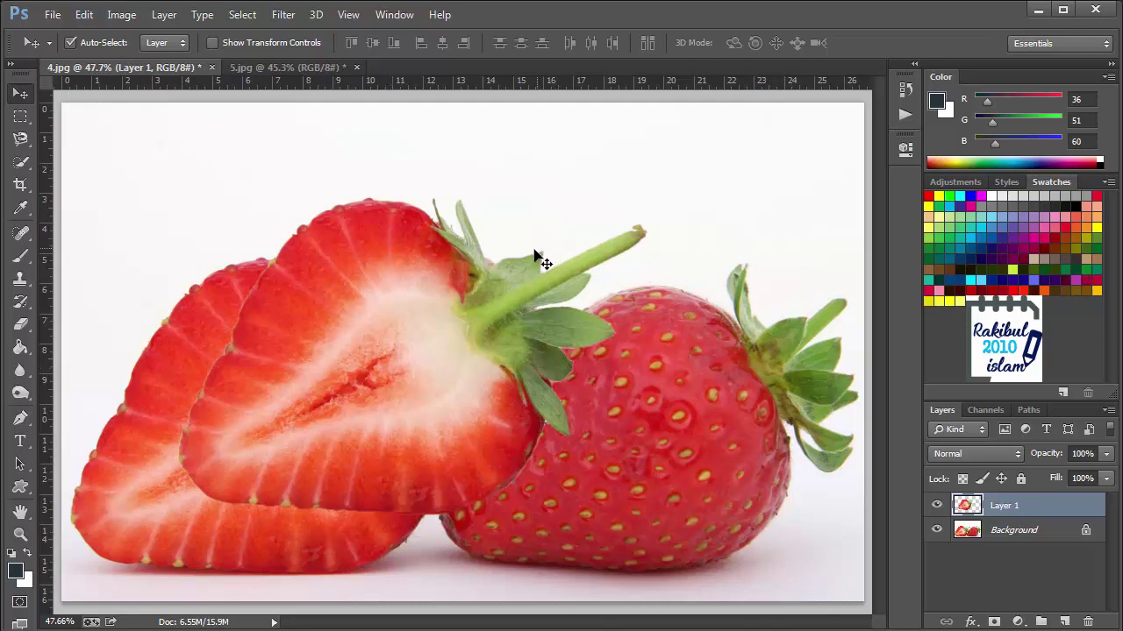
mouse_move(417, 364)
mouse_down()
mouse_move(492, 304)
mouse_move(465, 292)
mouse_up()
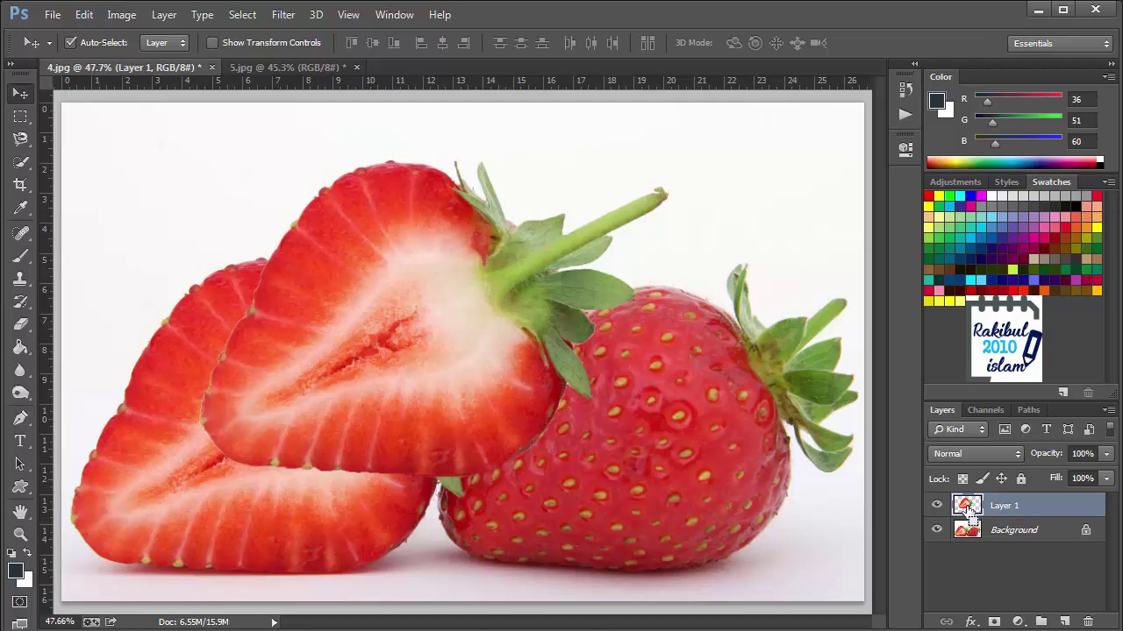
ctrl+click(968, 509)
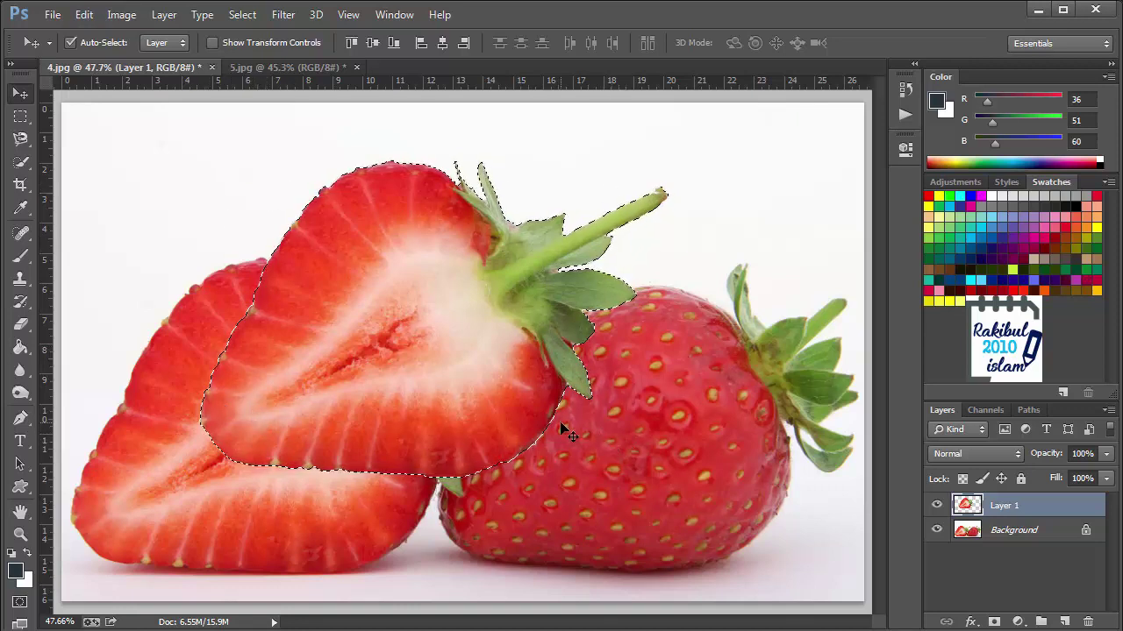
key(ctrl+n)
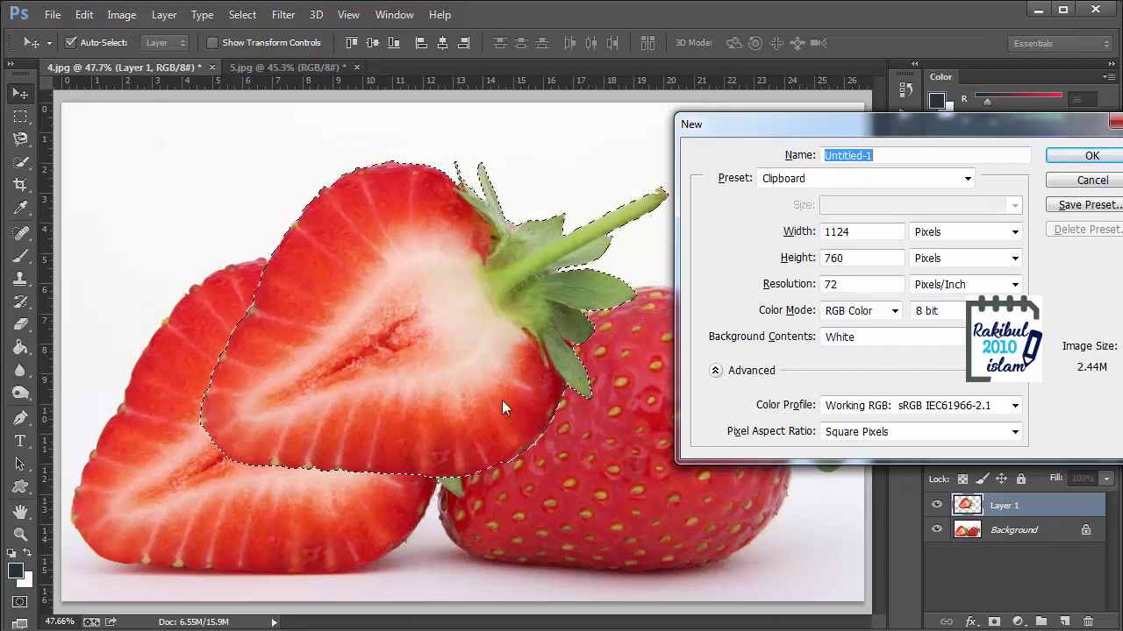
- Create the blank Untitled-1 document and paste the strawberry half into it as Layer 1
click(1079, 158)
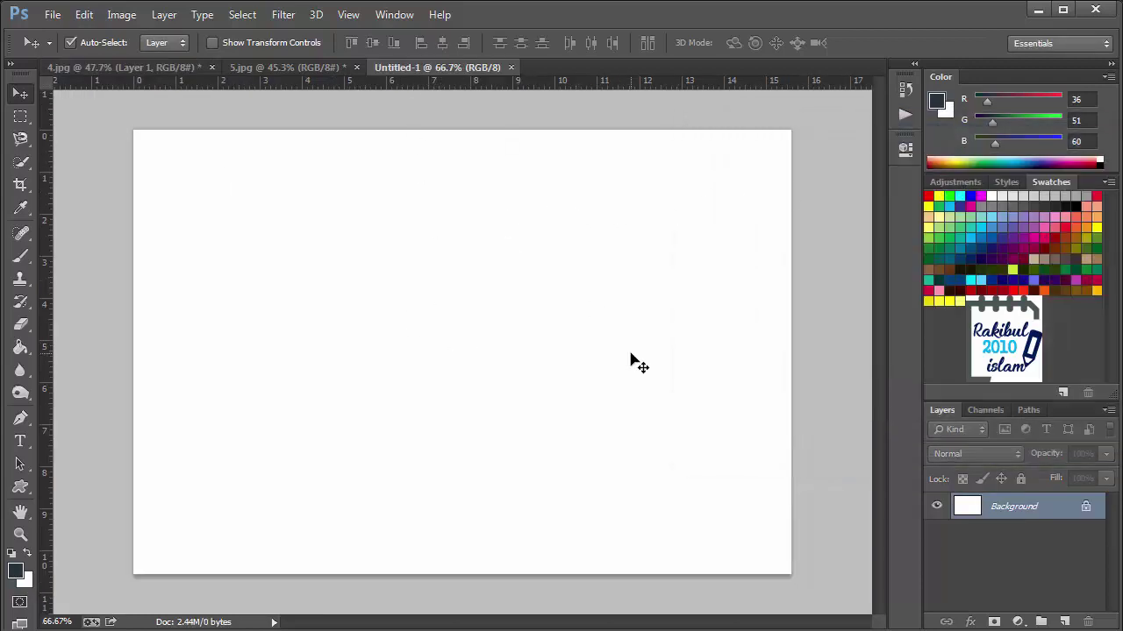
key(ctrl+v)
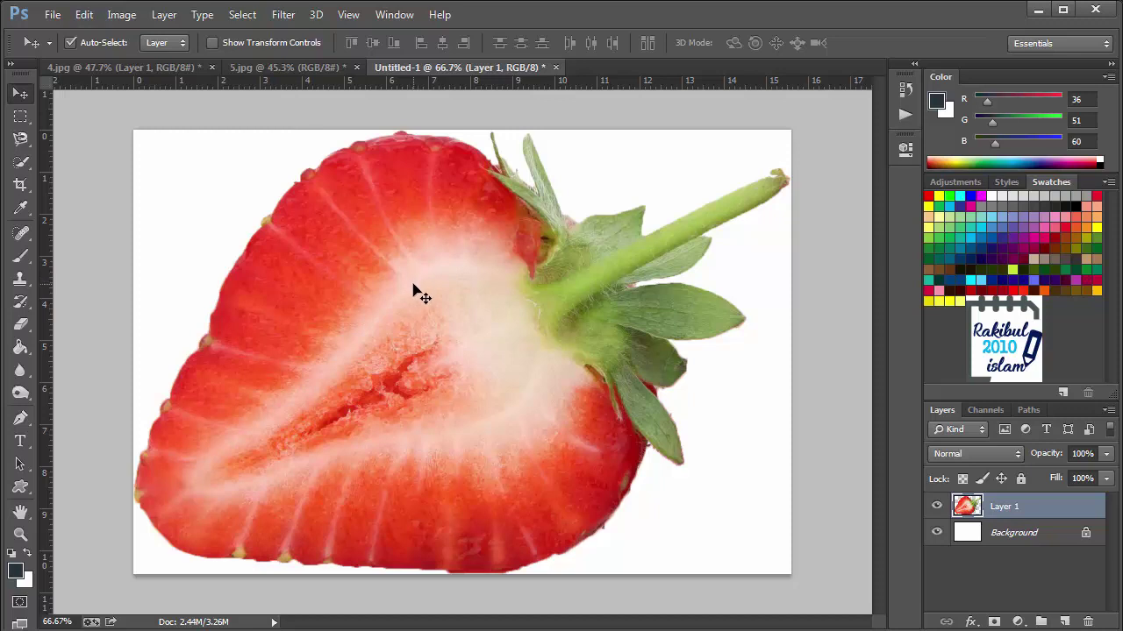
click(21, 163)
- Choose the Magic Wand Tool and switch to the coloured-pencils image 5.jpg
click(96, 175)
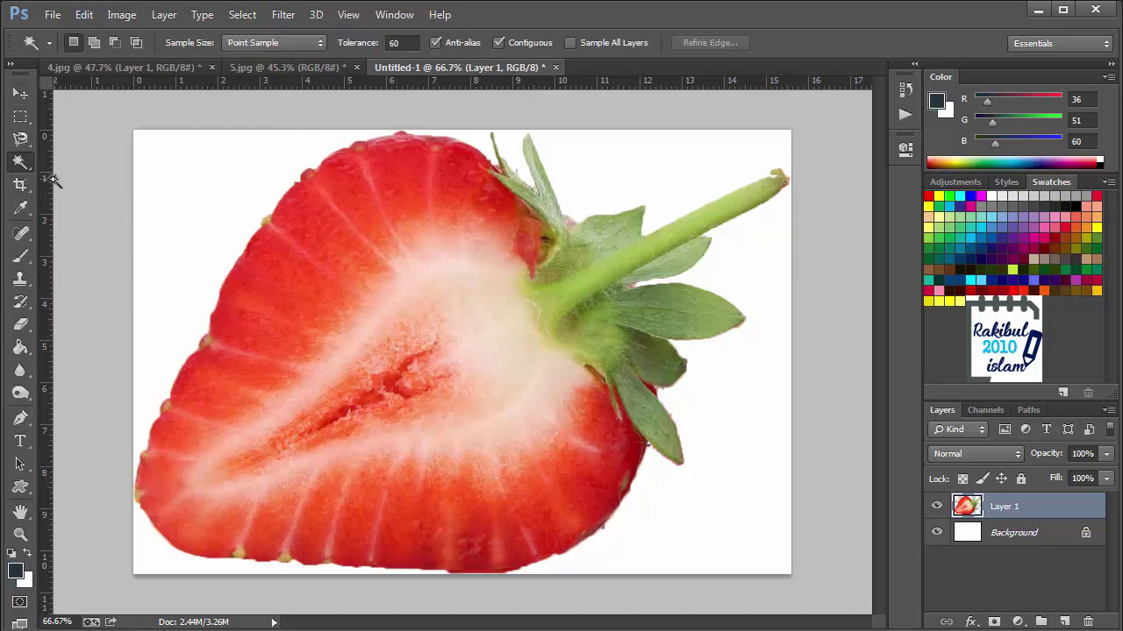
click(272, 66)
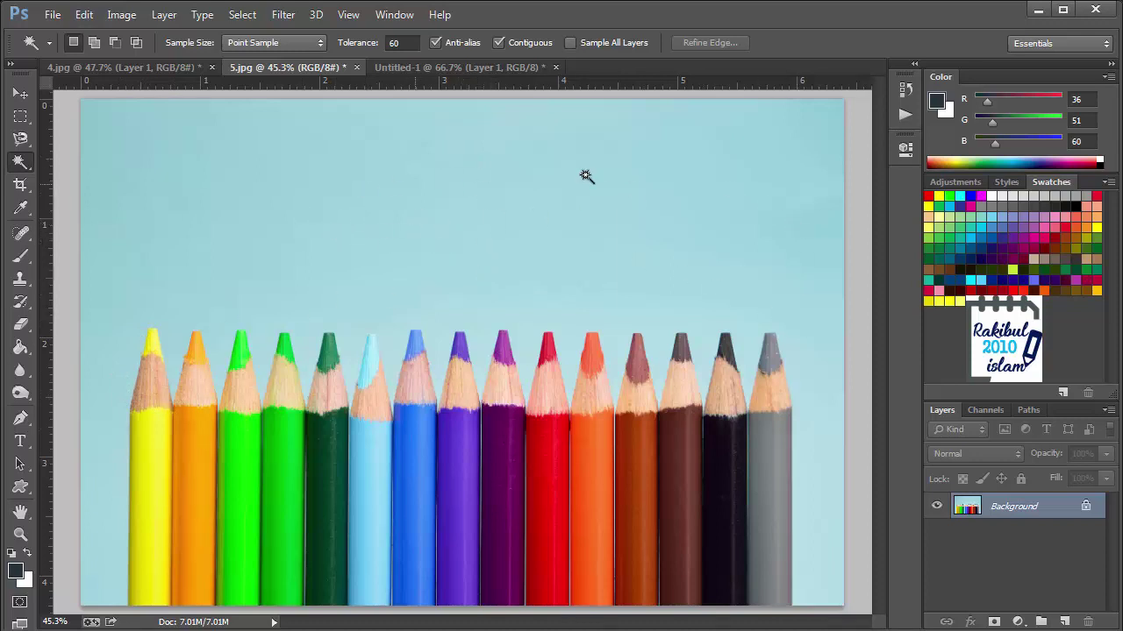
- Magic Wand-select the blue background of 5.jpg at tolerance 60 and zoom in on the pencil tips
click(462, 261)
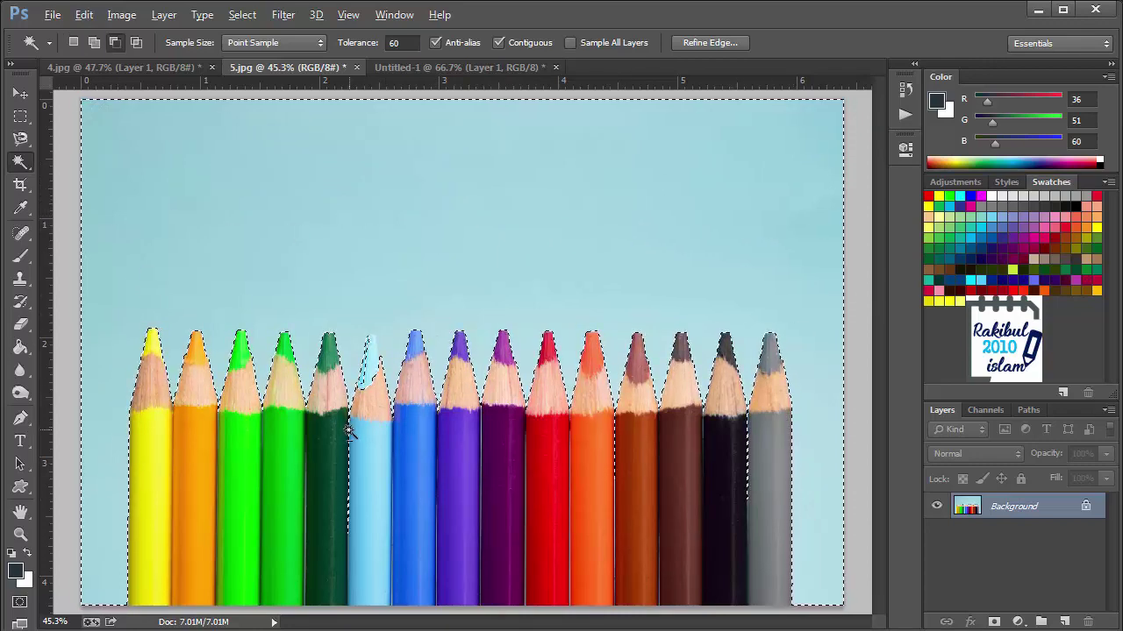
scroll(332, 392, up, 2)
scroll(351, 392, up, 2)
key(alt)
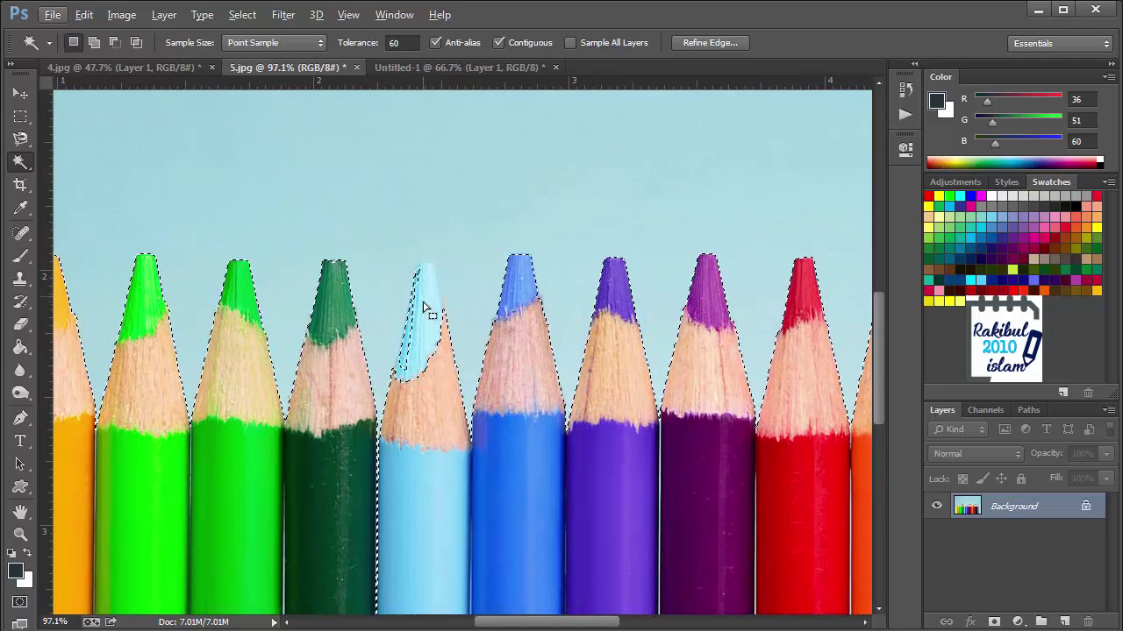
scroll(426, 355, up, 2)
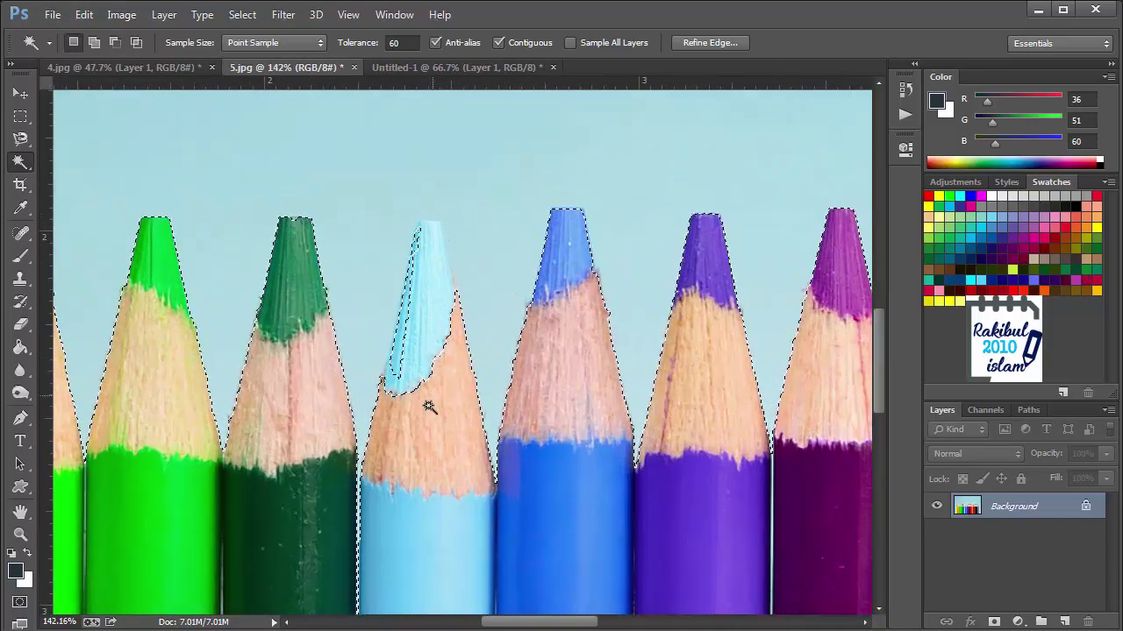
- With the Quick Selection Tool, subtract the light-blue pencil tip from the background selection
right_click(20, 161)
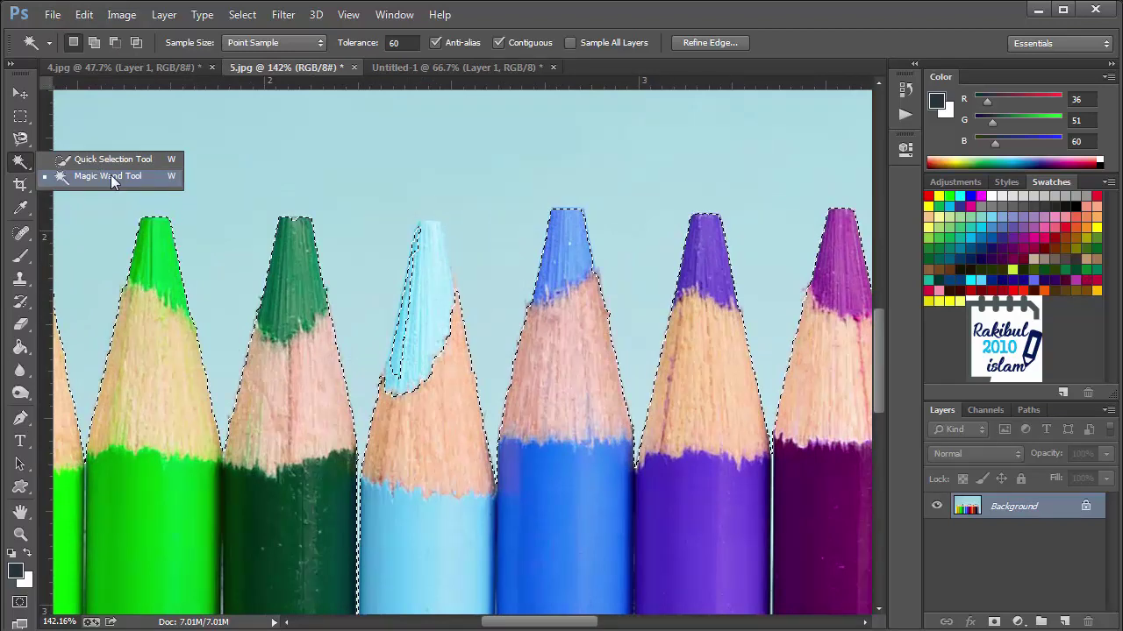
click(106, 161)
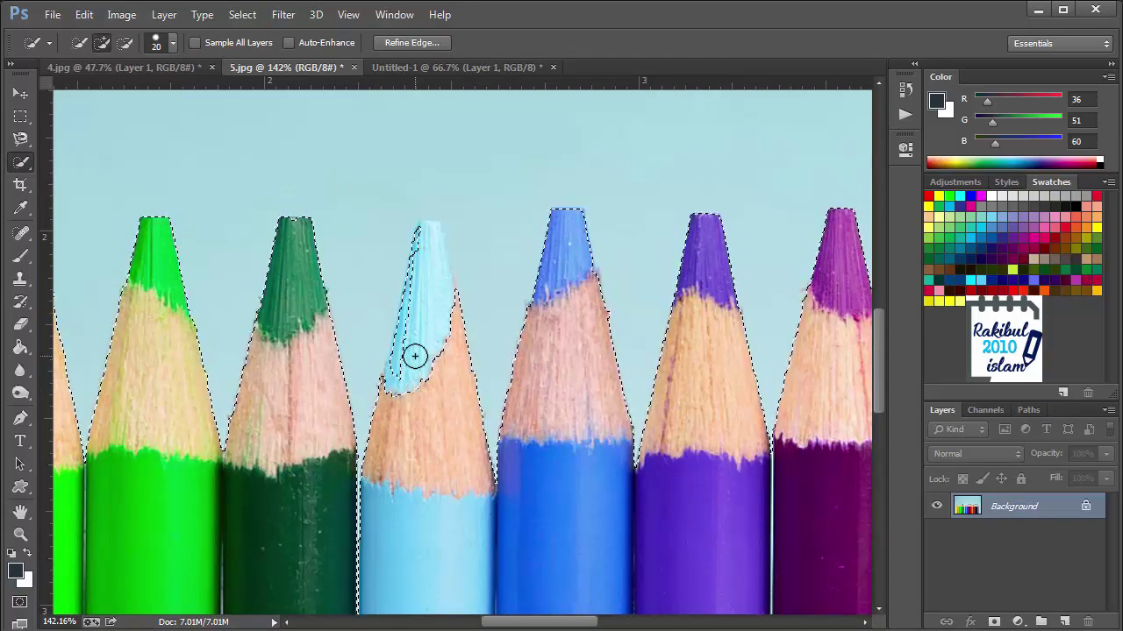
key(alt)
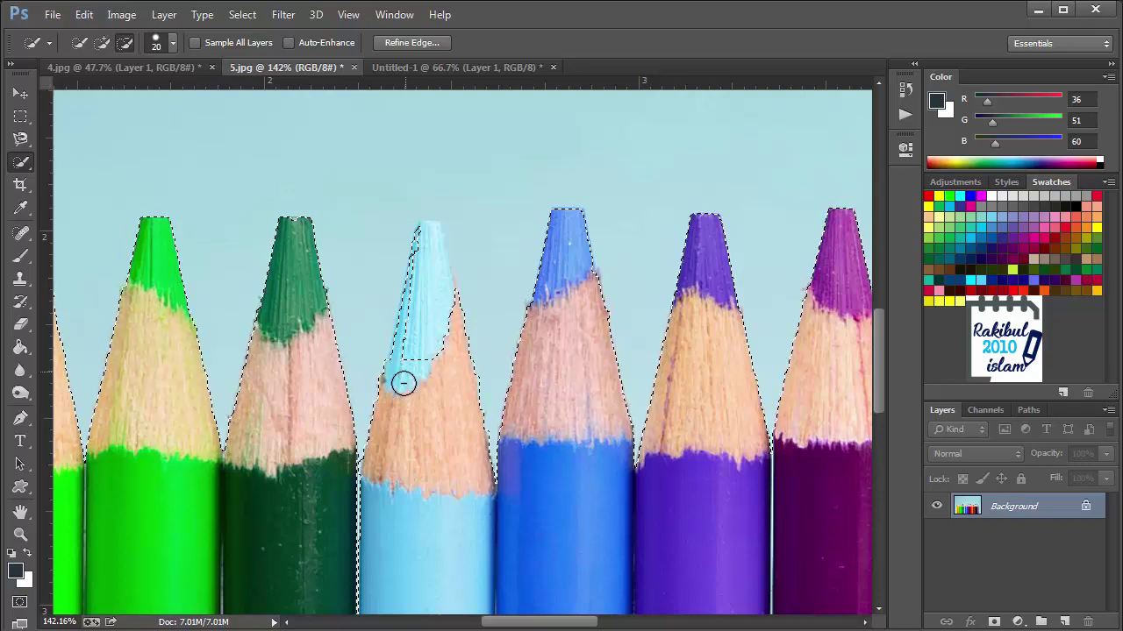
mouse_move(413, 349)
mouse_down()
mouse_move(429, 288)
mouse_move(429, 303)
mouse_up()
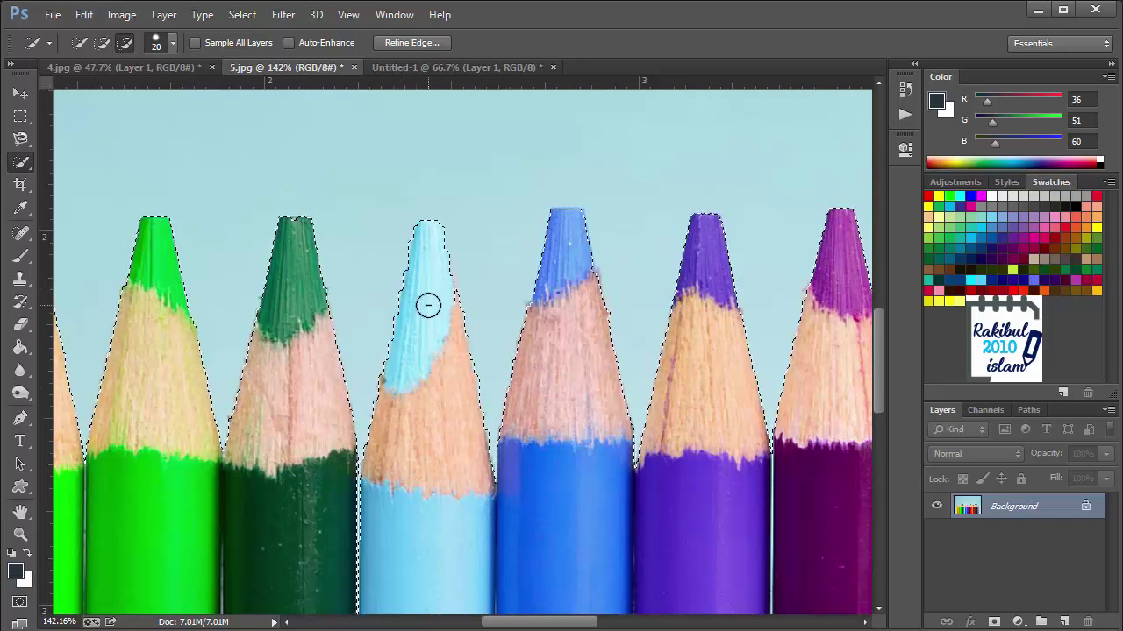
key(alt)
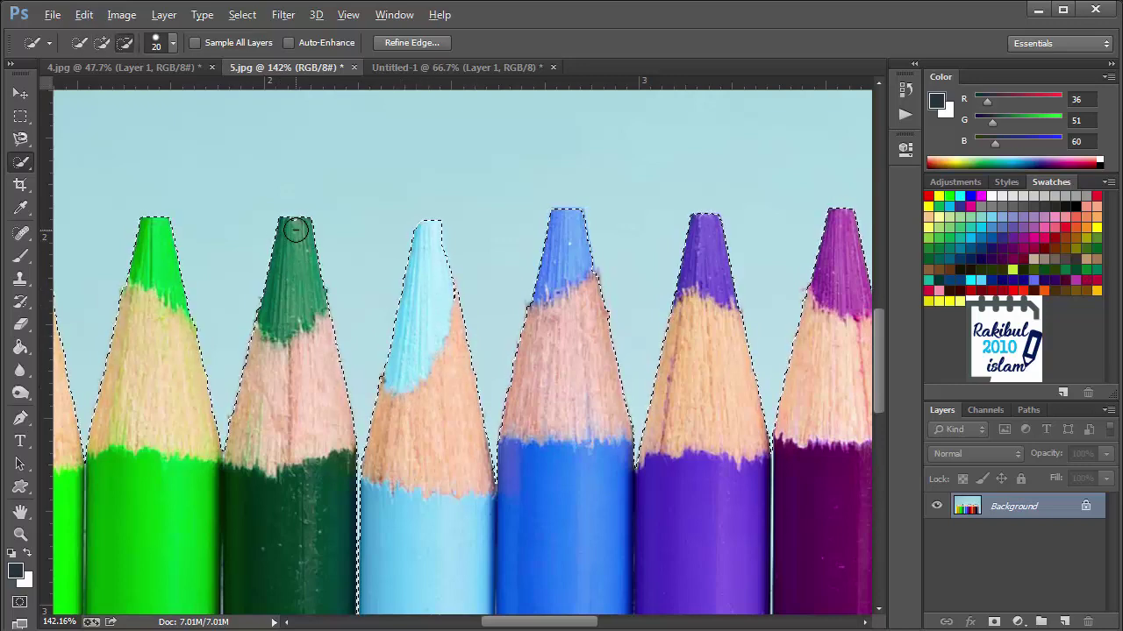
- Pan across all the pencil tips to check the selection edges, then fit the image on screen
scroll(363, 301, down, 2)
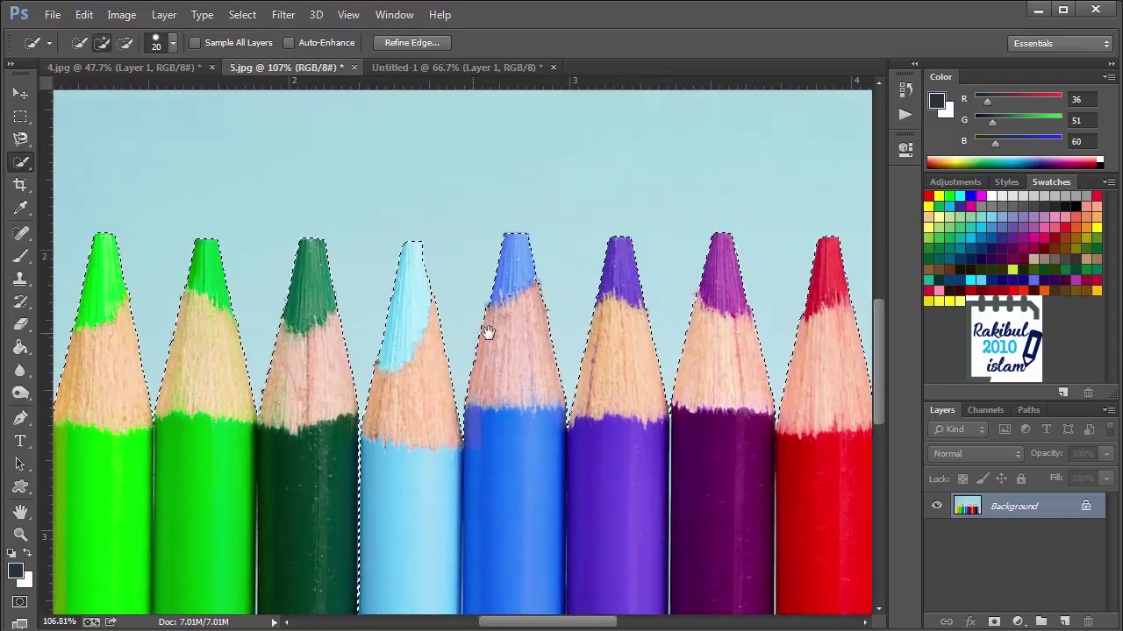
mouse_move(489, 325)
mouse_down()
mouse_move(465, 296)
mouse_move(714, 288)
mouse_up()
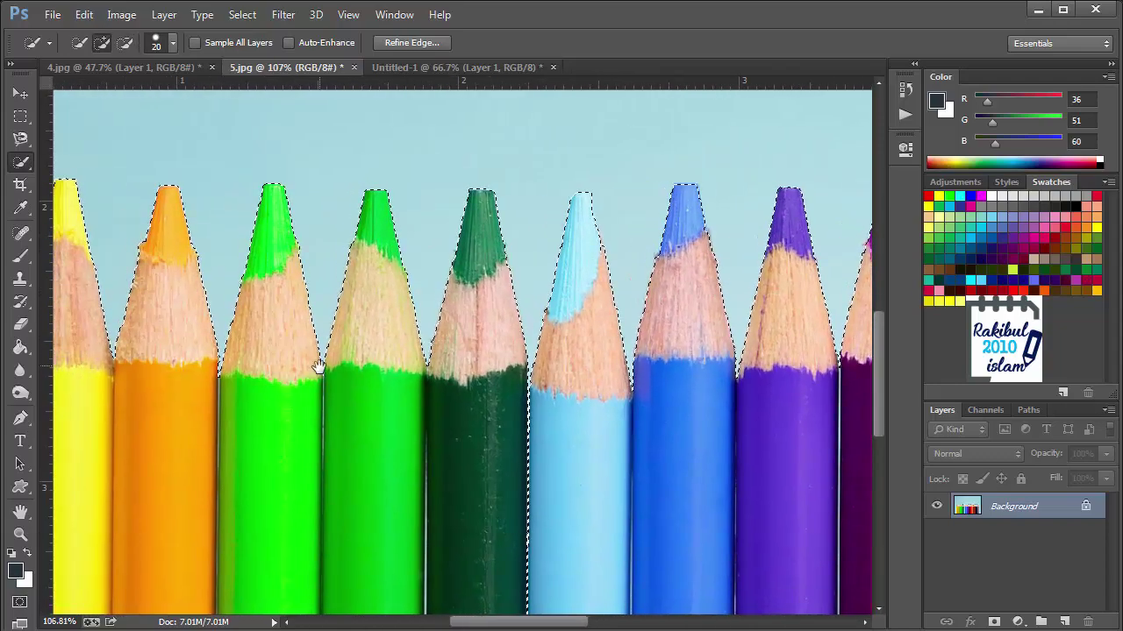
mouse_move(318, 371)
mouse_down()
mouse_move(596, 373)
mouse_move(371, 376)
mouse_up()
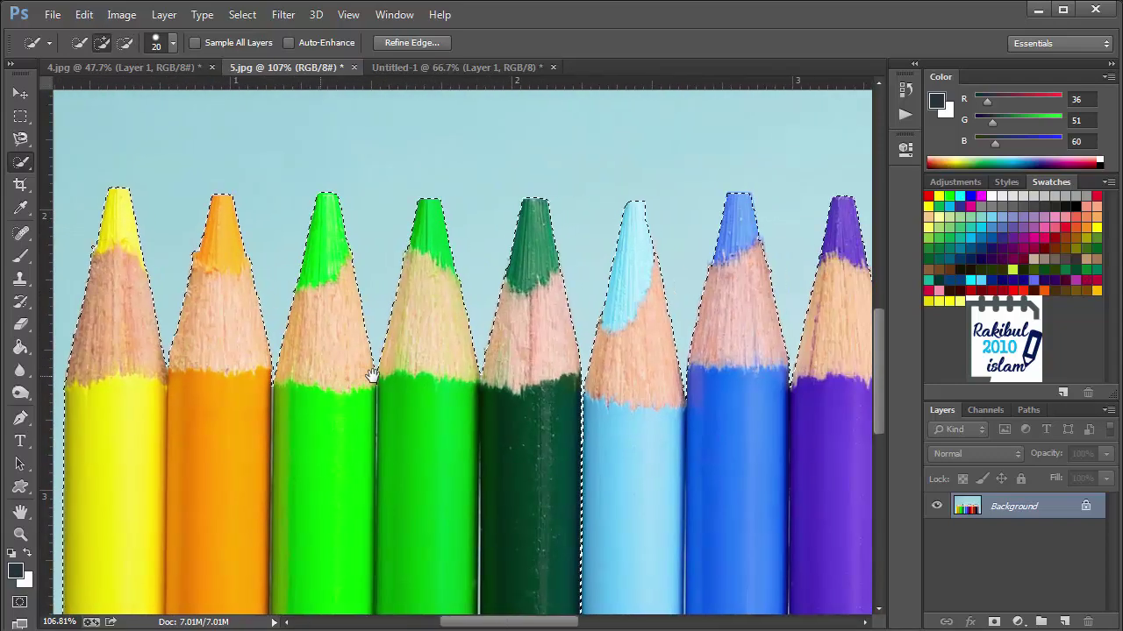
drag(725, 343, 309, 352)
drag(722, 324, 383, 338)
drag(672, 346, 641, 351)
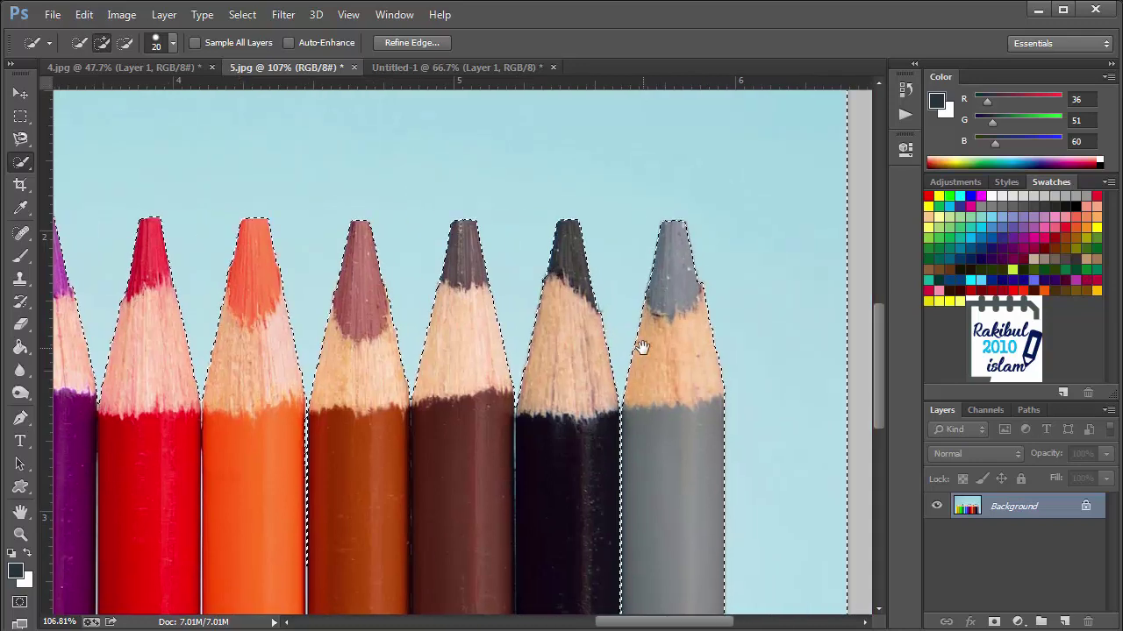
key(ctrl+0)
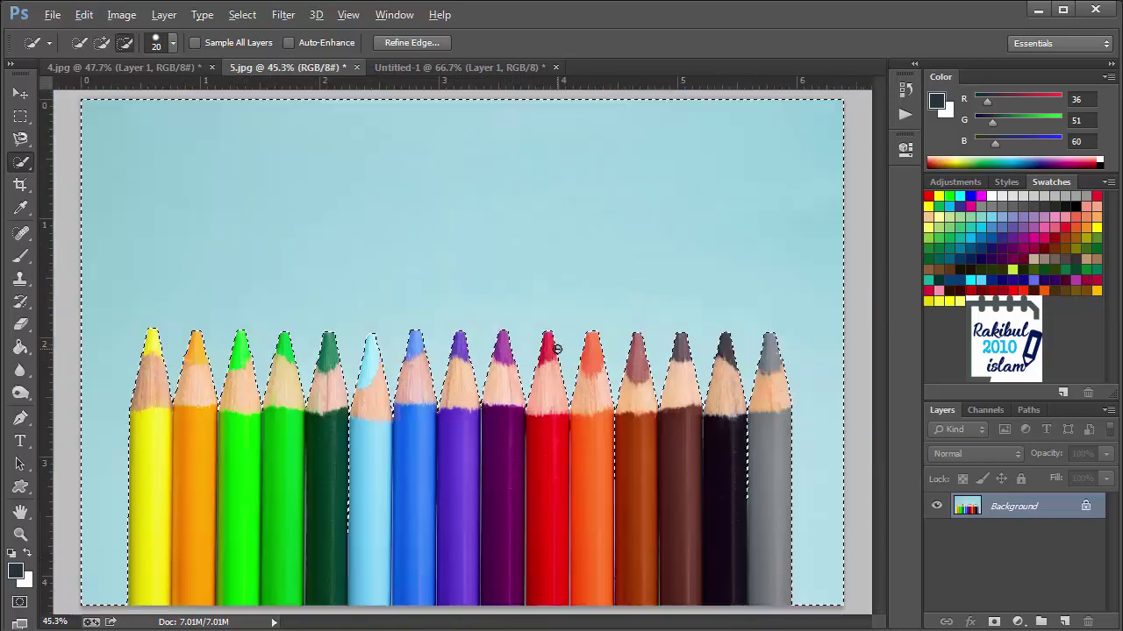
- Invert the background selection so the whole row of pencils in 5.jpg is selected
key(alt)
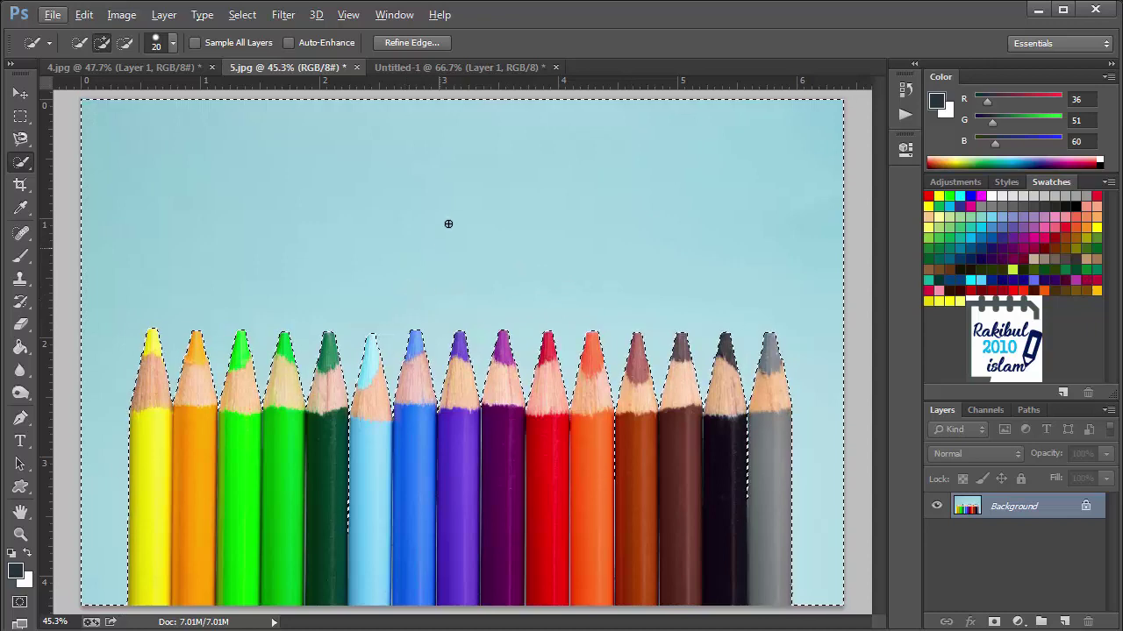
key(alt)
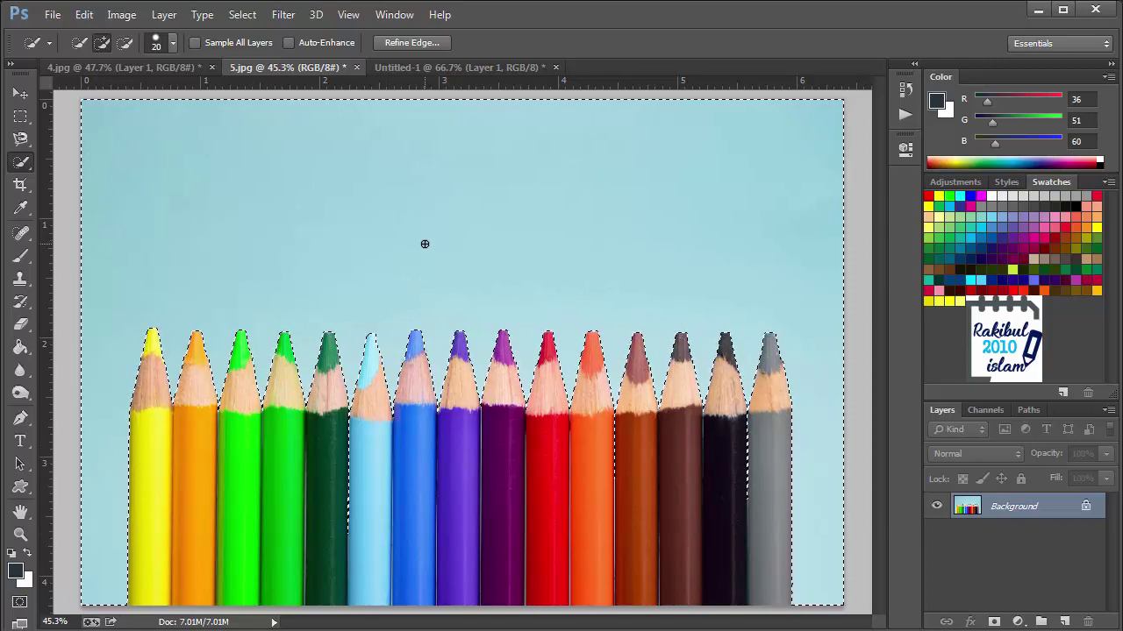
key(ctrl+shift+i)
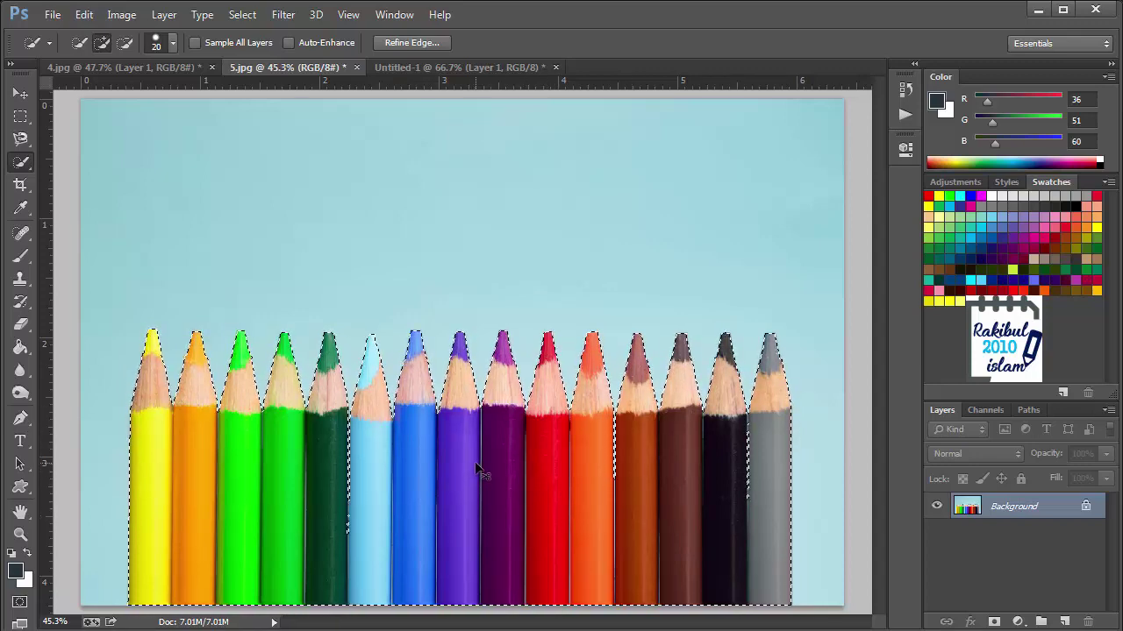
- Copy the selected pencils onto Layer 1 and move the copy upward
key(ctrl+j)
click(21, 93)
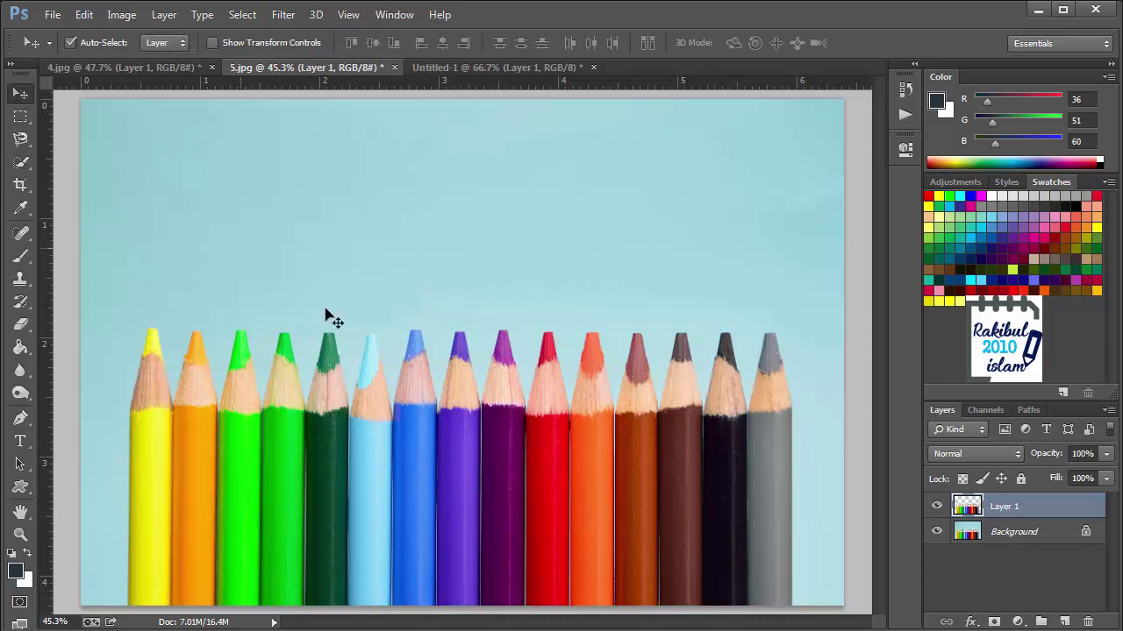
drag(500, 478, 501, 300)
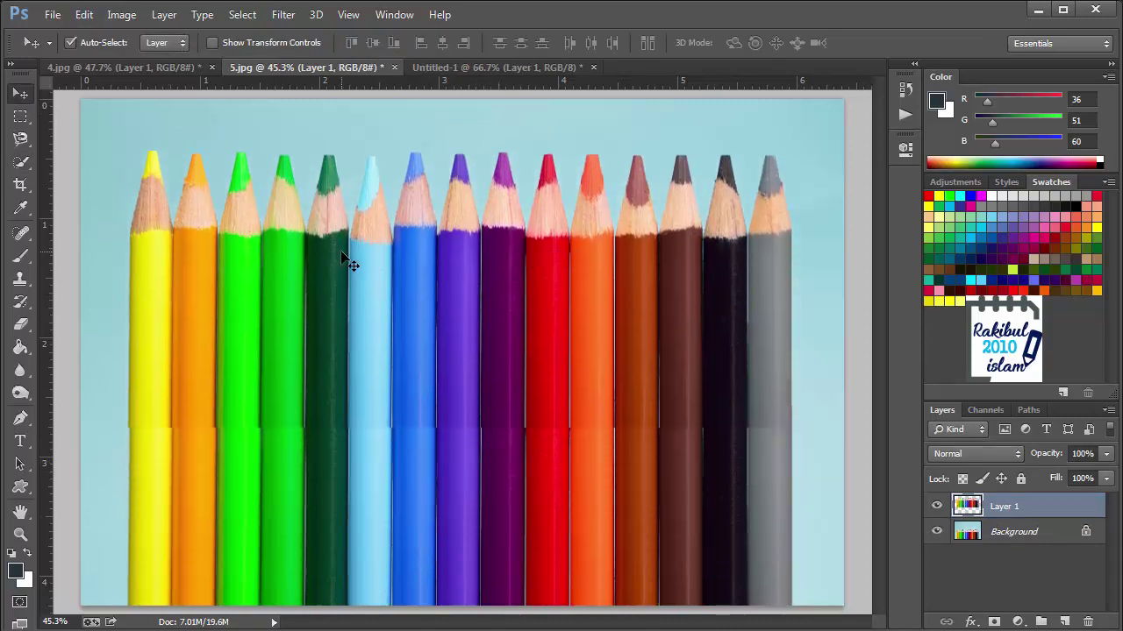
- Flip the pencil copy vertically and place it along the top edge, tips pointing down
key(ctrl+t)
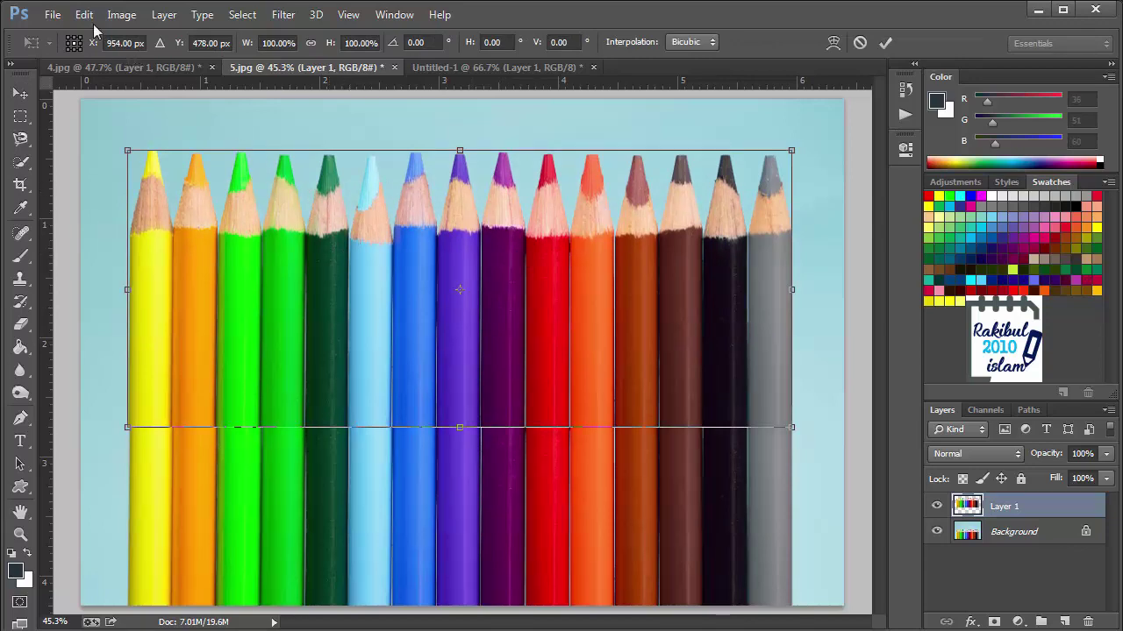
click(85, 15)
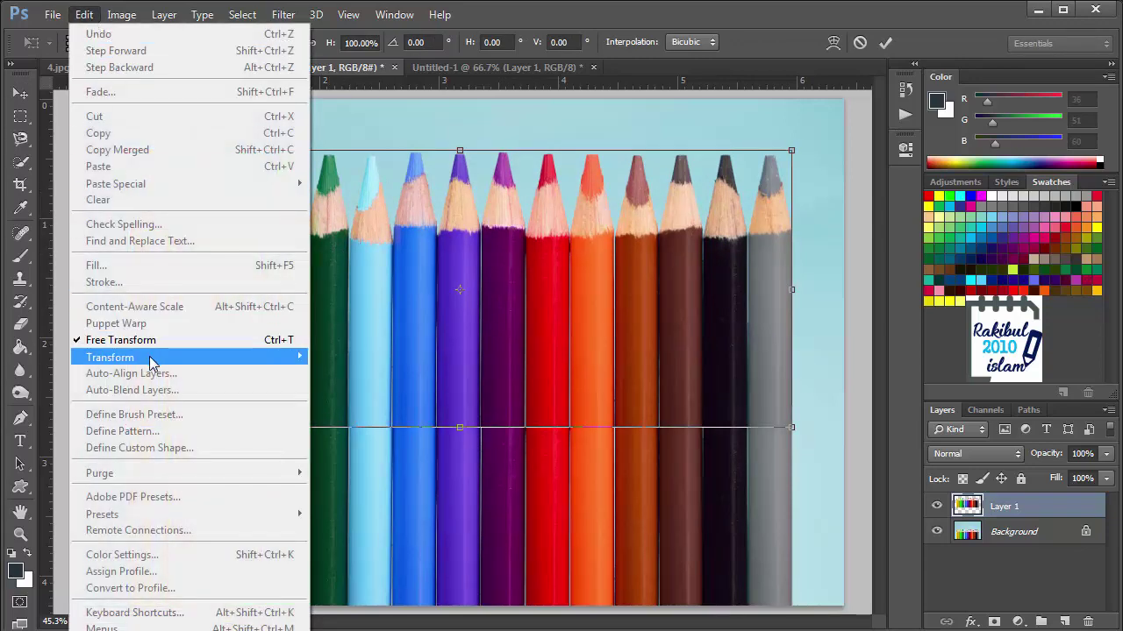
mouse_move(110, 357)
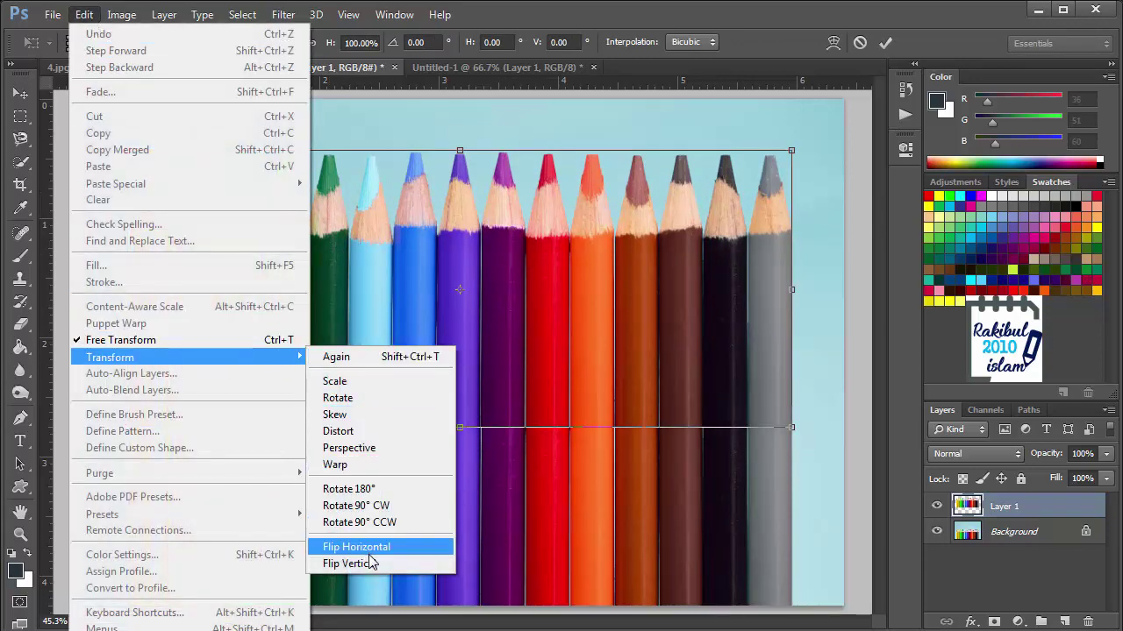
click(368, 563)
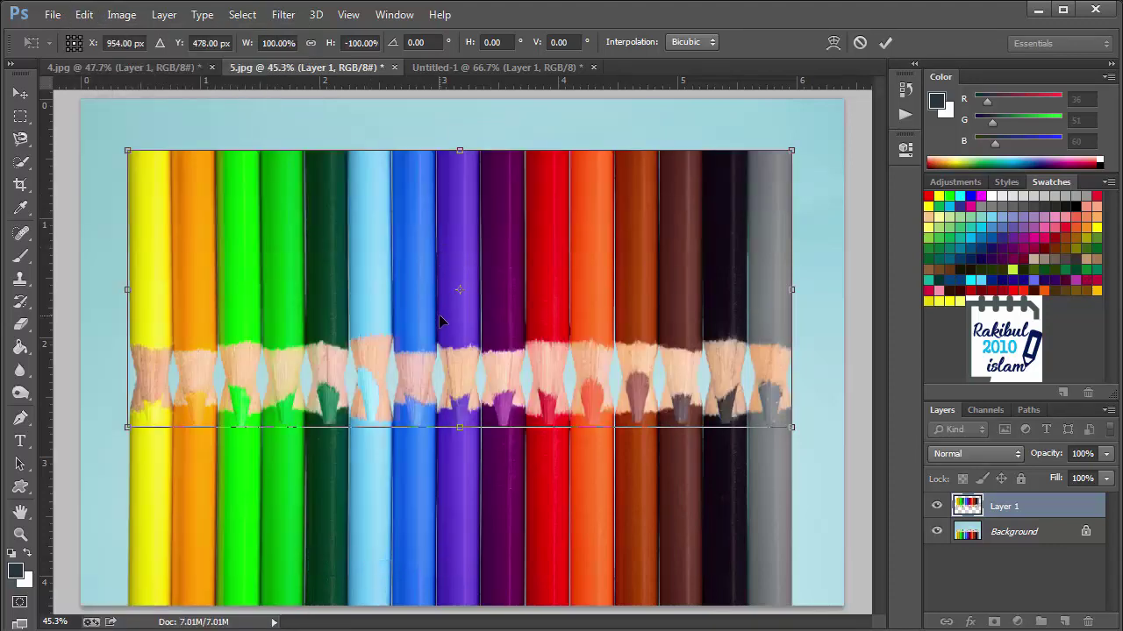
drag(441, 321, 435, 125)
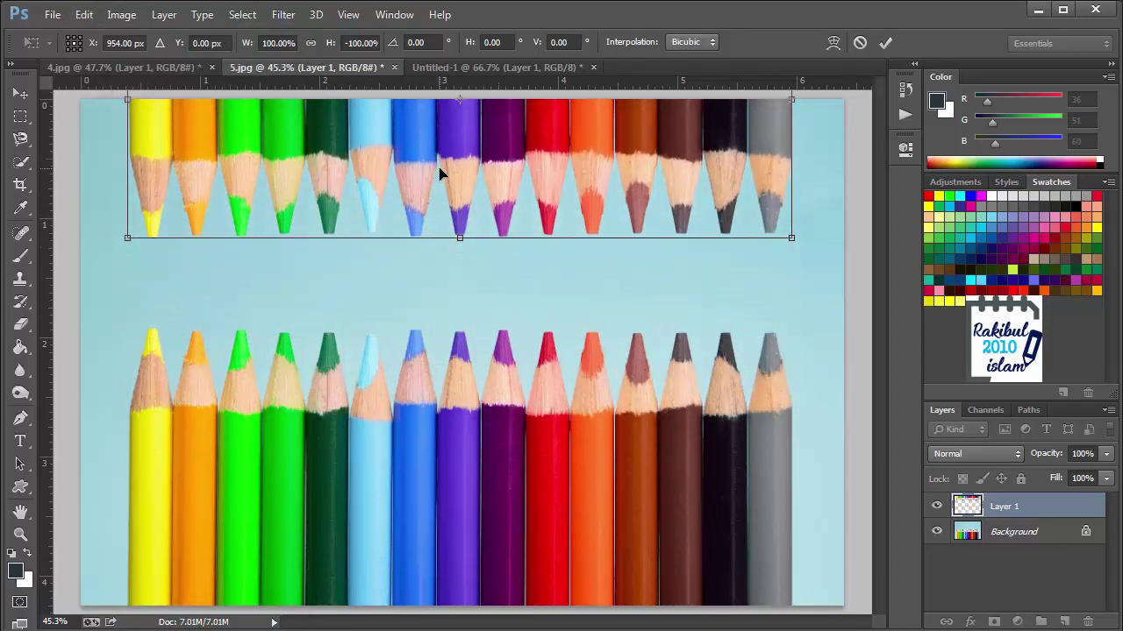
key(Return)
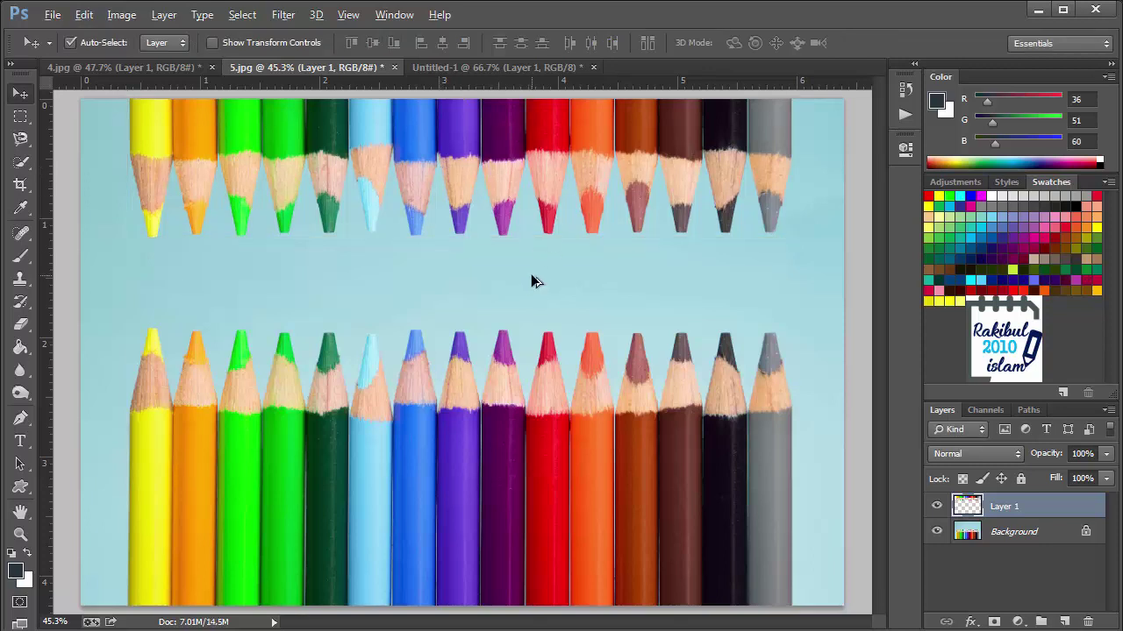
key(alt)
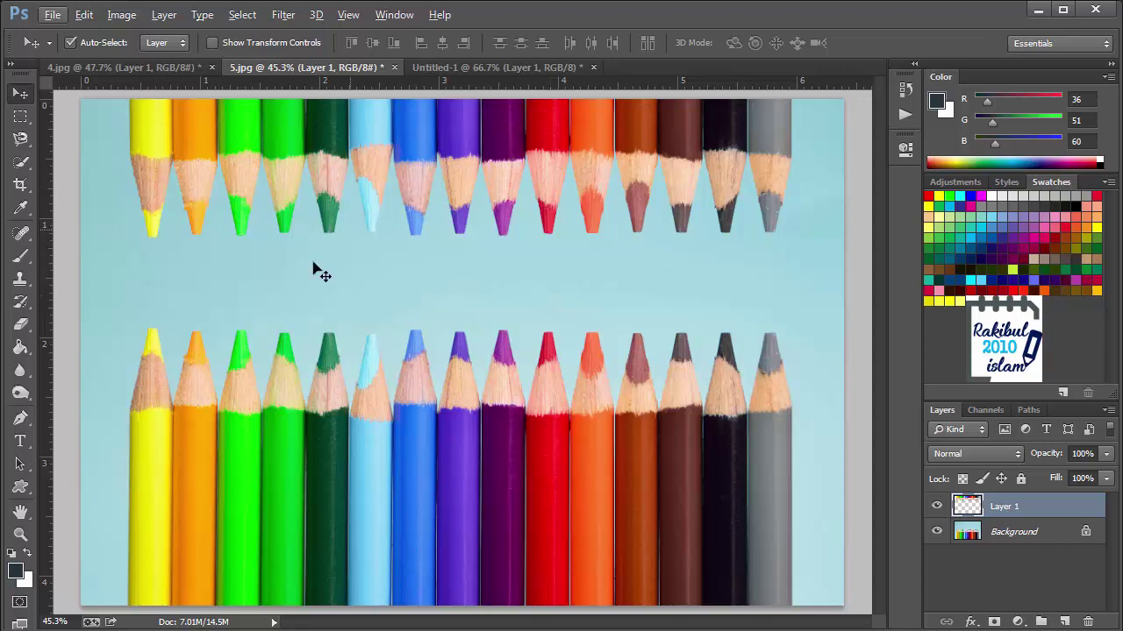